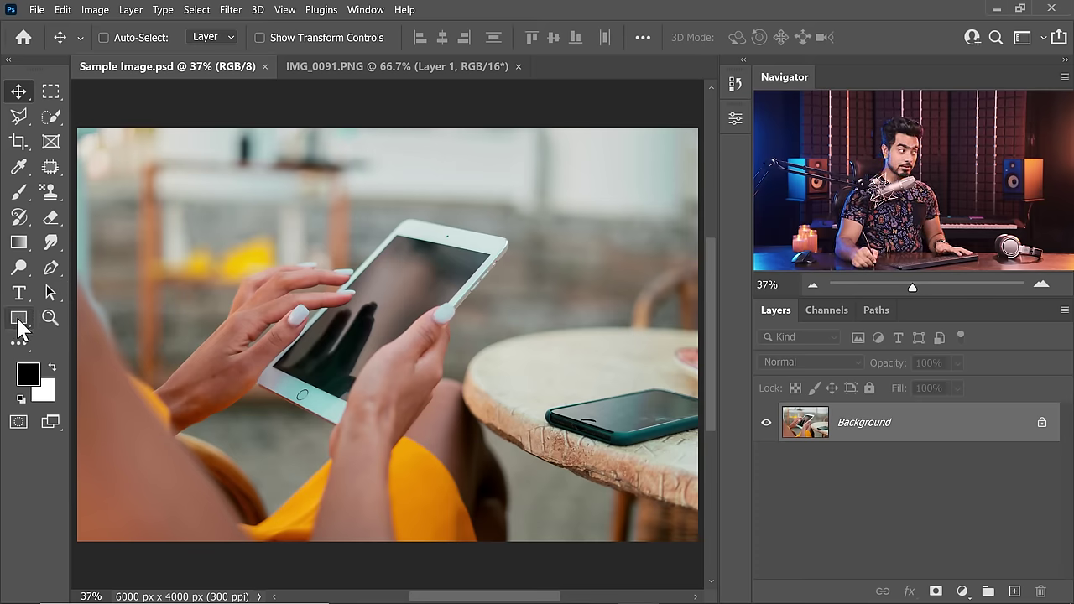
# - Set the Rectangle tool to draw shapes with a gray 808080 fill and no stroke
pyautogui.click(19, 317)
pyautogui.click(198, 37)
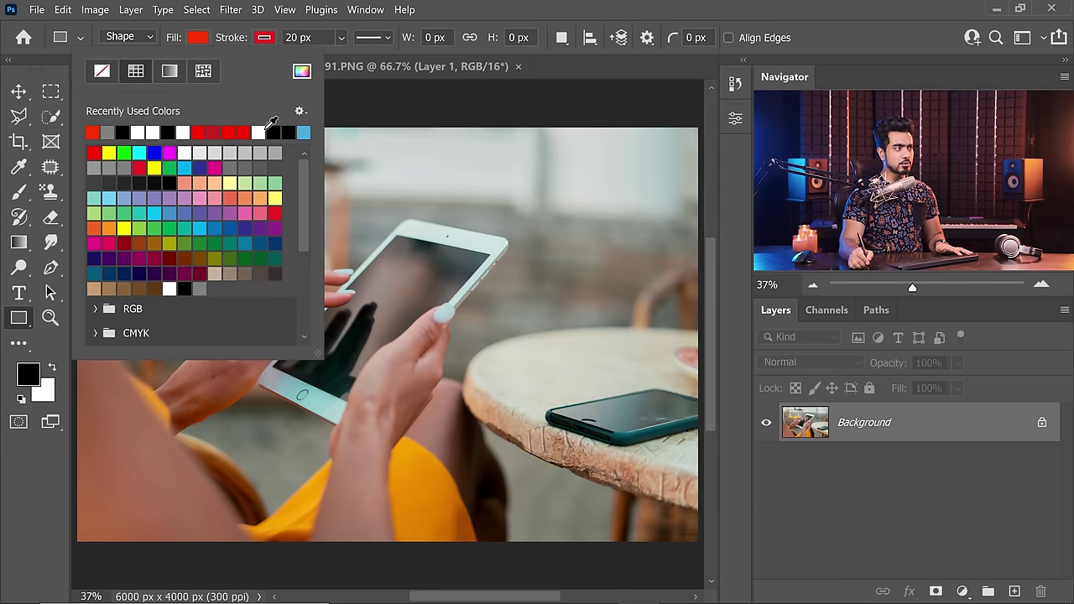
pyautogui.click(301, 71)
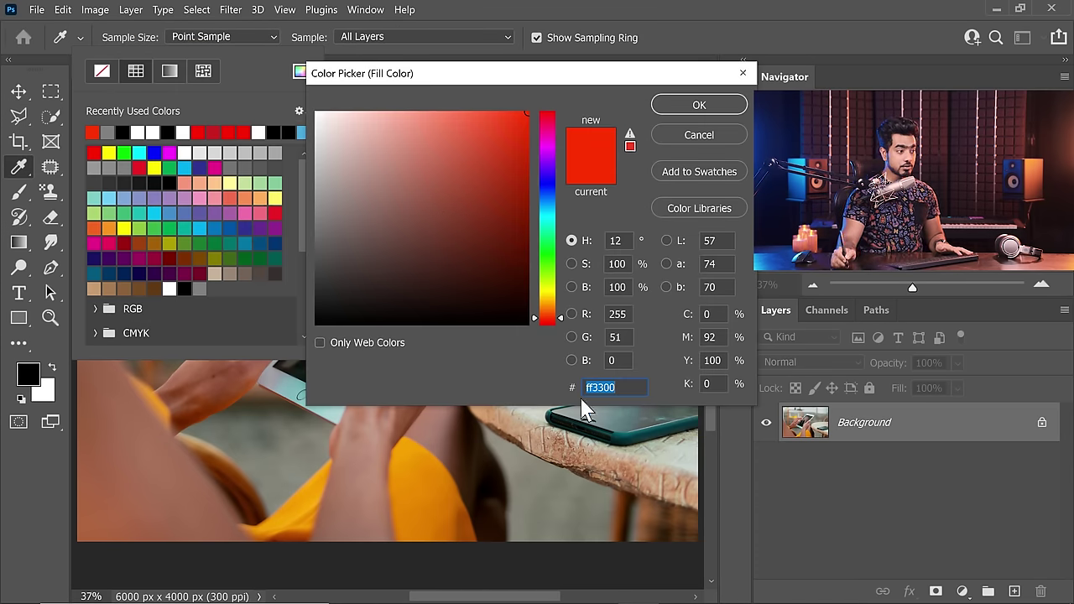
pyautogui.write('808080')
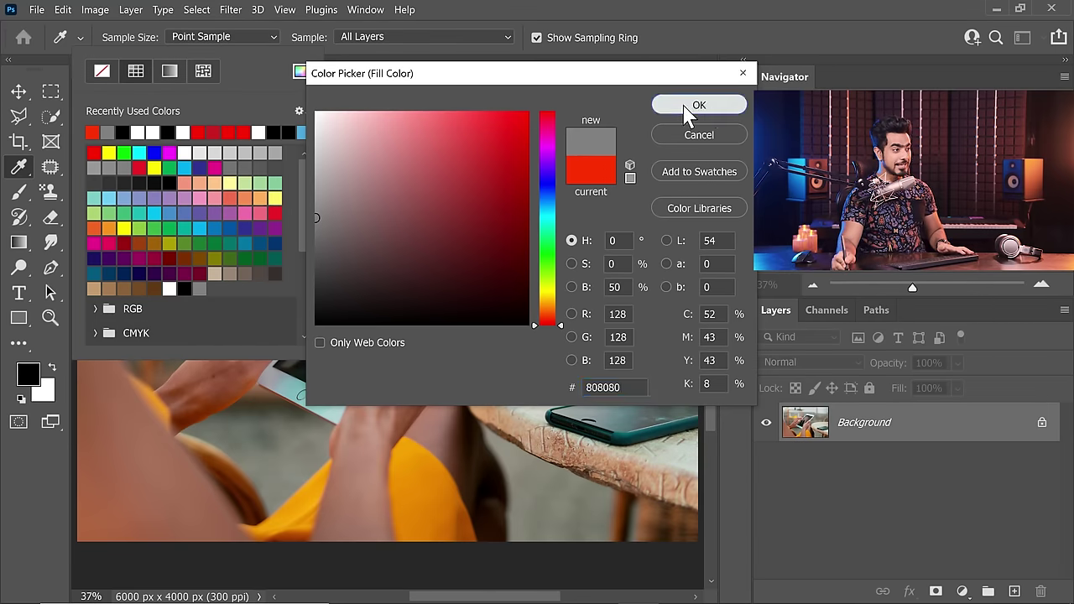
pyautogui.click(707, 107)
pyautogui.click(267, 37)
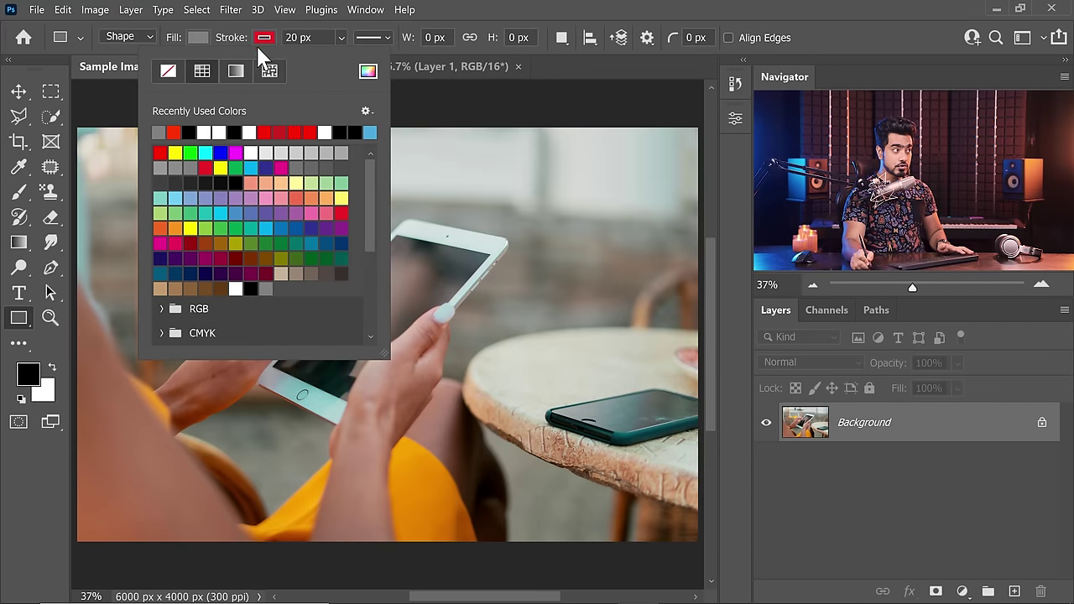
pyautogui.click(168, 72)
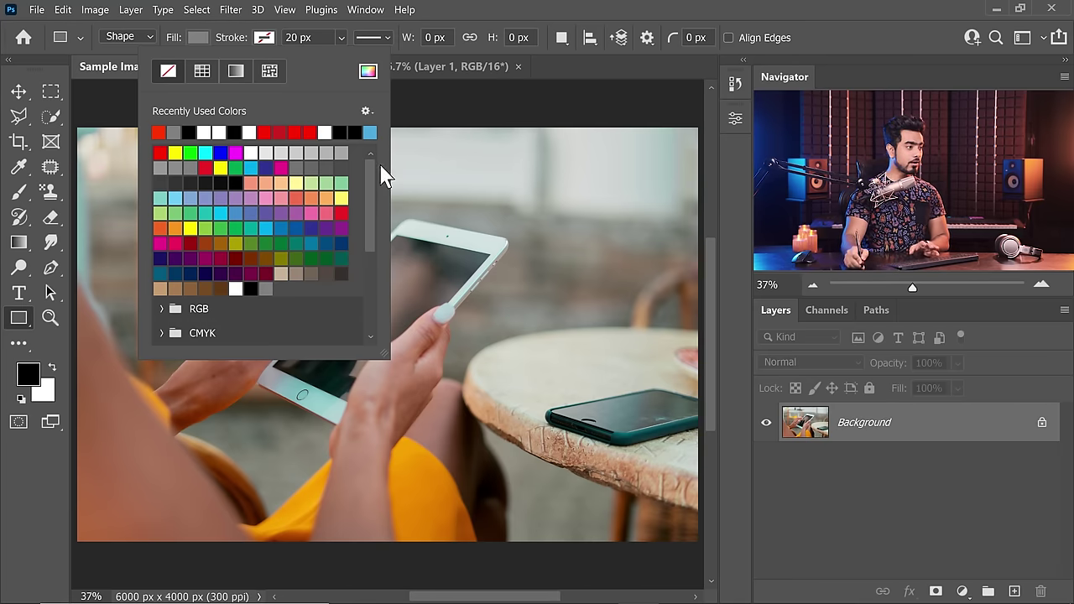
# - Create a rectangle 1668 px wide and 2388 px high, centred on the chosen point over the tablet photo
pyautogui.click(442, 241)
pyautogui.click(443, 241)
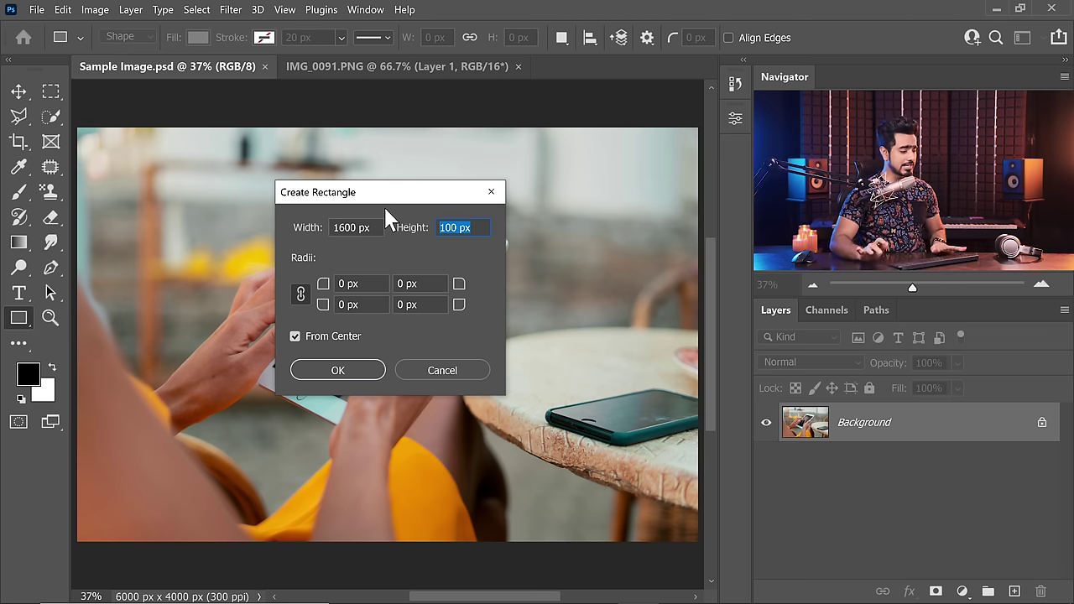
pyautogui.write('900')
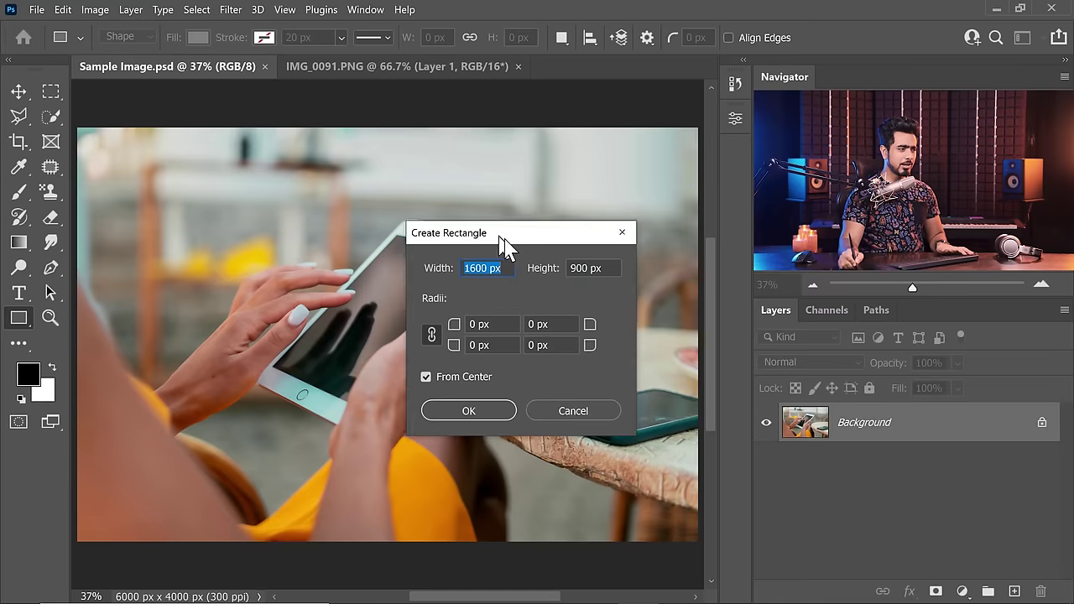
pyautogui.write('1')
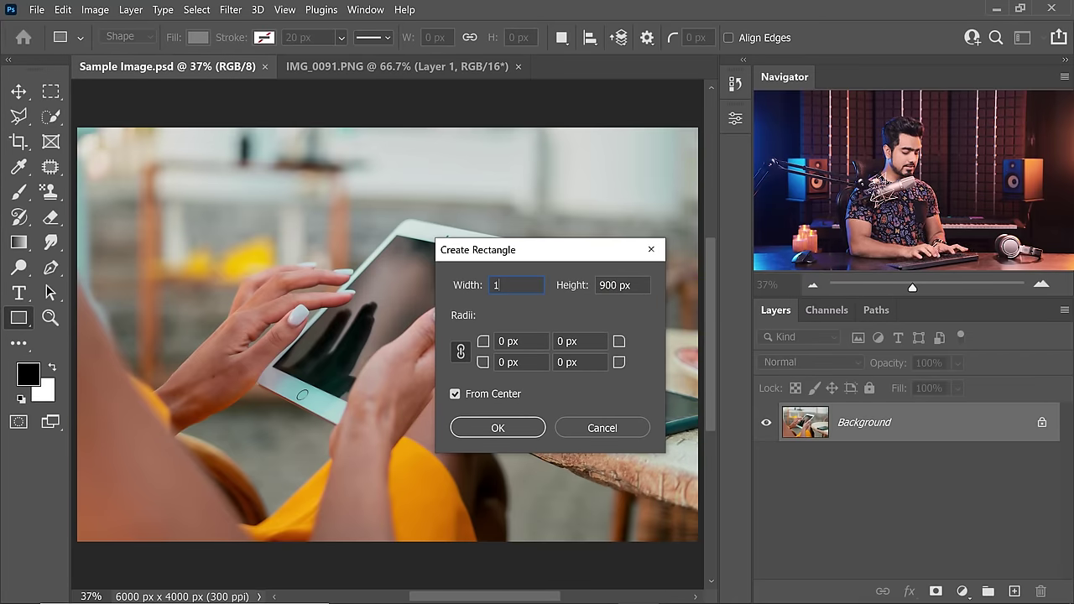
pyautogui.write('23')
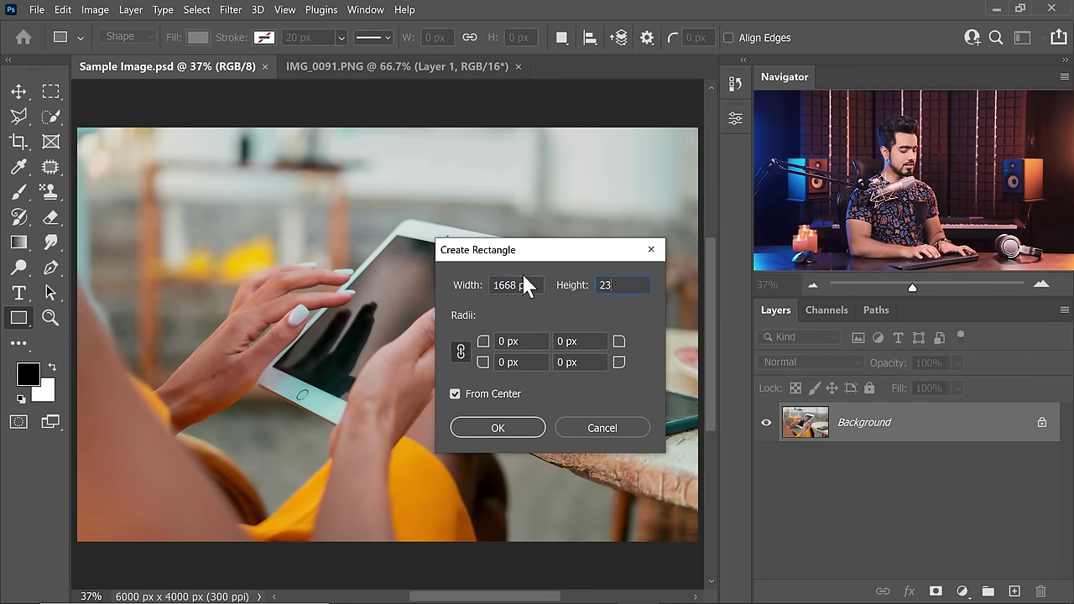
pyautogui.write('88')
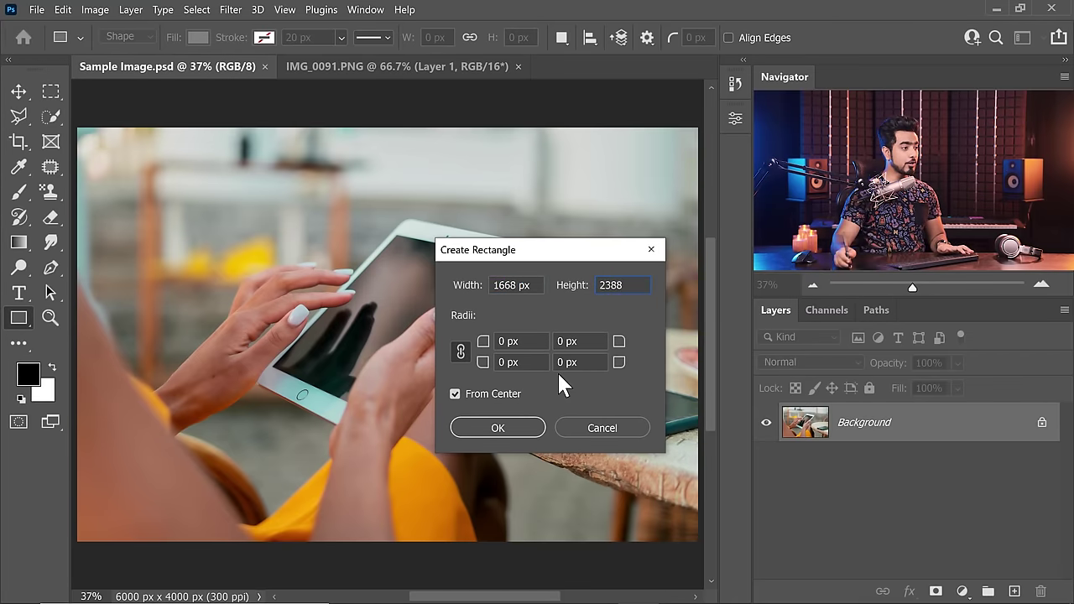
pyautogui.click(515, 424)
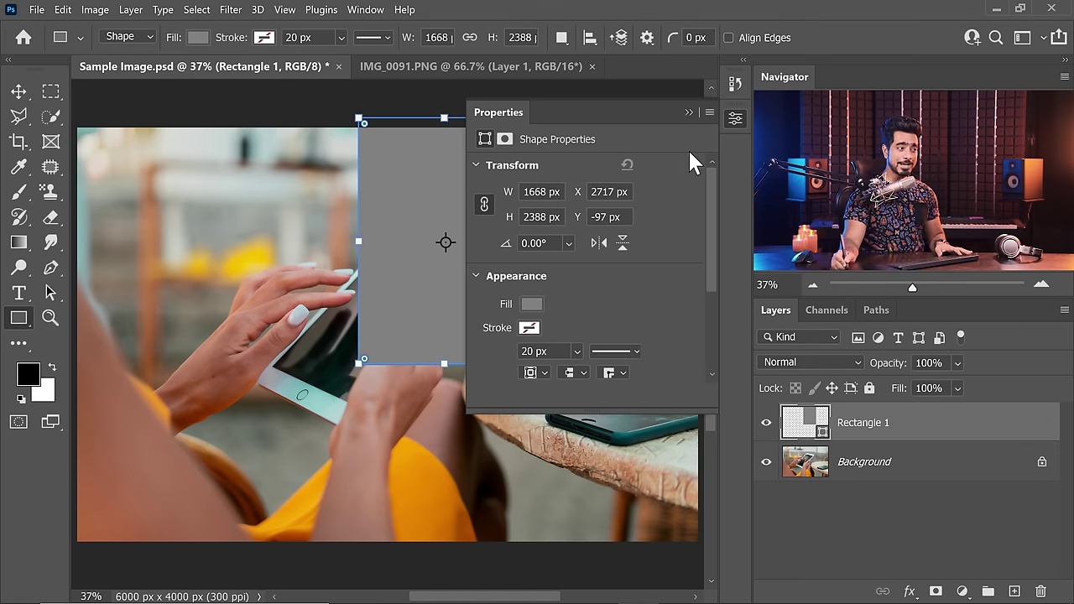
pyautogui.click(690, 112)
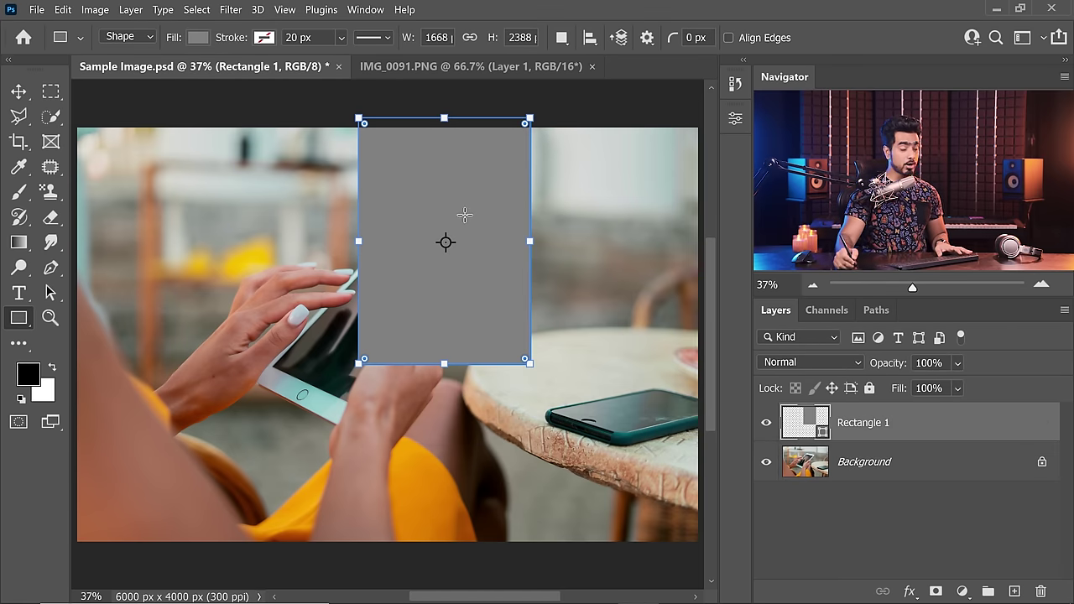
# - Move the gray rectangle down beside the tablet and scale it up proportionally to about 108%
pyautogui.click(18, 91)
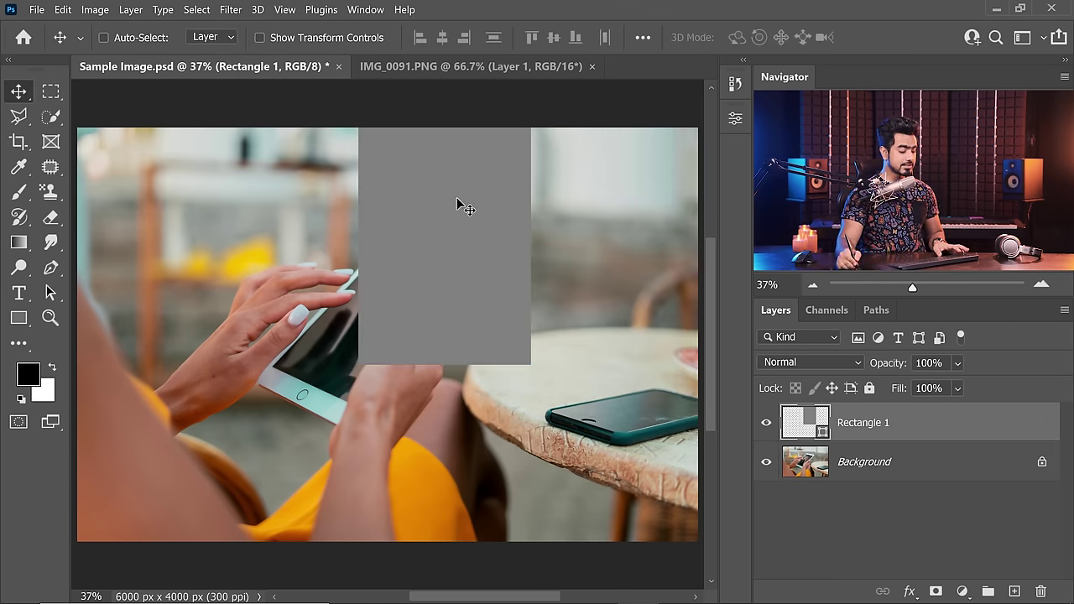
pyautogui.hotkey('ctrl', 't')
pyautogui.moveTo(457, 205); pyautogui.dragTo(498, 295)
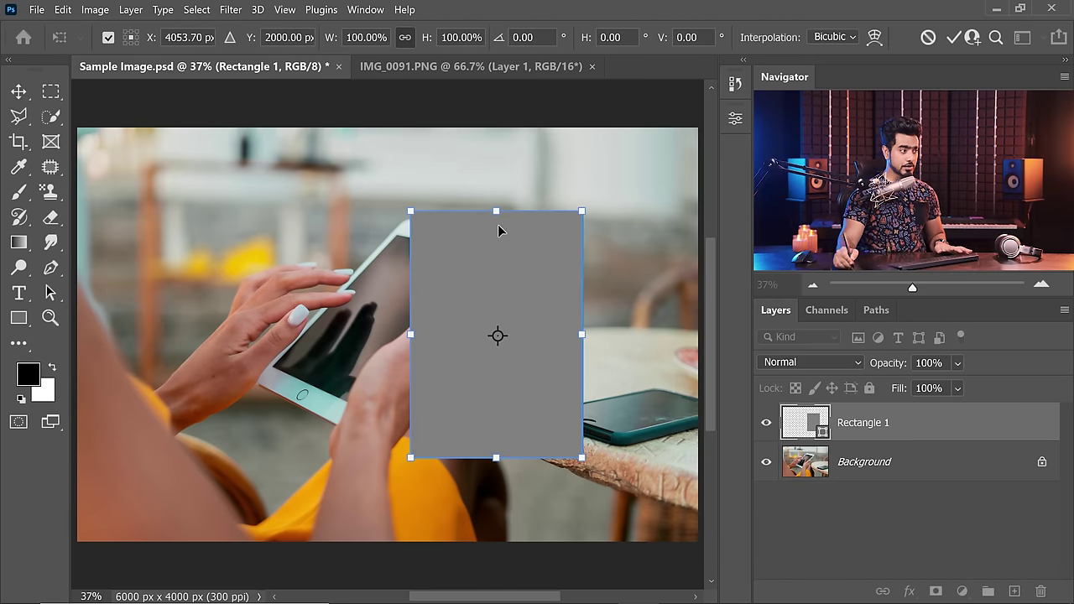
pyautogui.moveTo(583, 458); pyautogui.dragTo(592, 475)
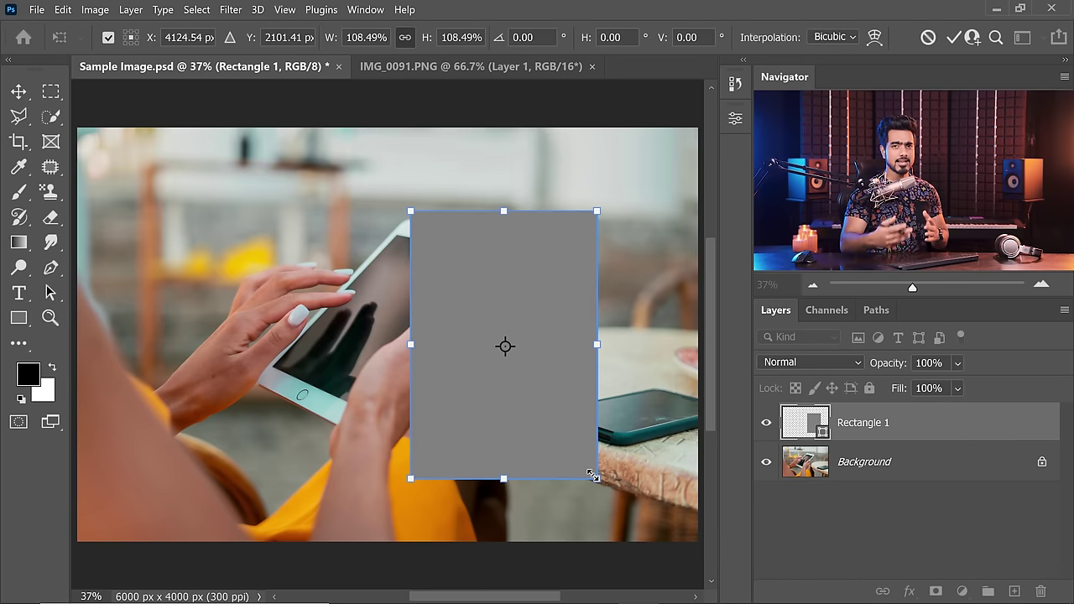
pyautogui.press('Return')
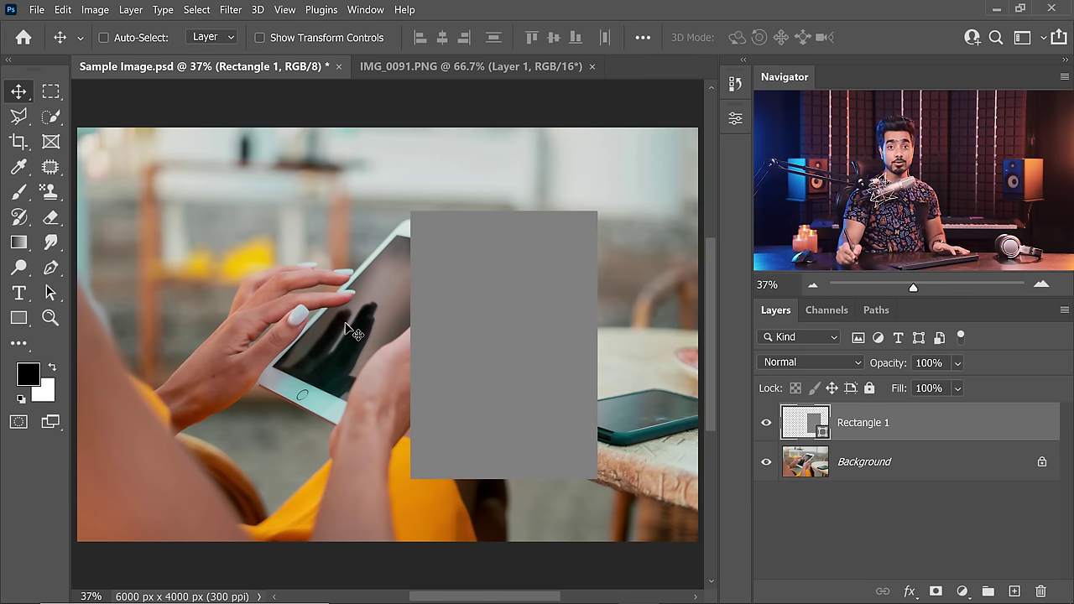
# - Try rounding the gray rectangle's corners slightly with its on-canvas corner radius control
pyautogui.click(19, 319)
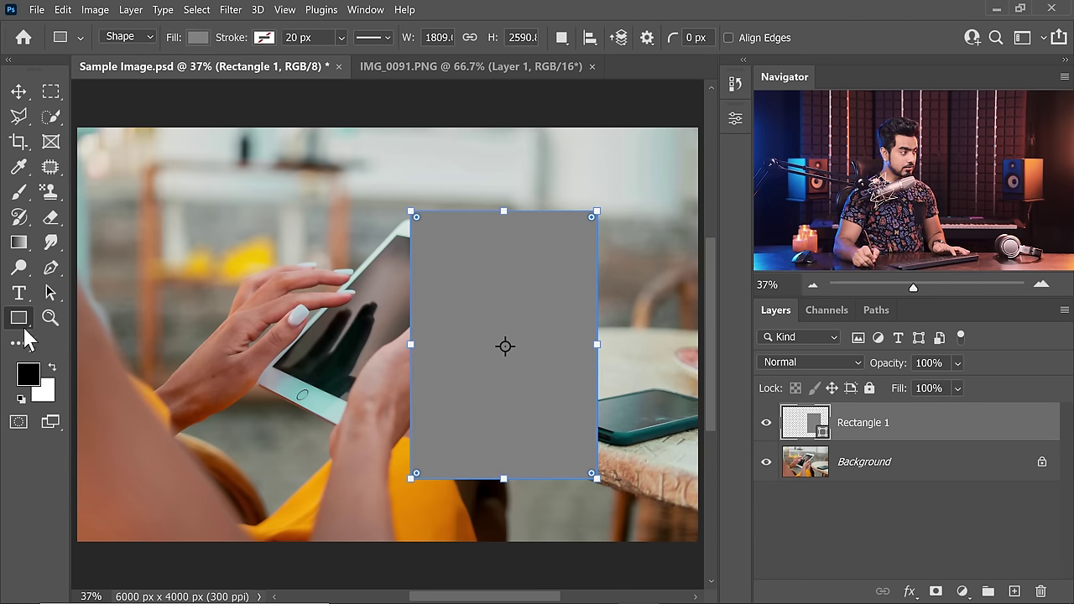
pyautogui.moveTo(595, 215)
pyautogui.mouseDown()
pyautogui.moveTo(630, 216)
pyautogui.moveTo(606, 198)
pyautogui.moveTo(592, 209)
pyautogui.mouseUp()
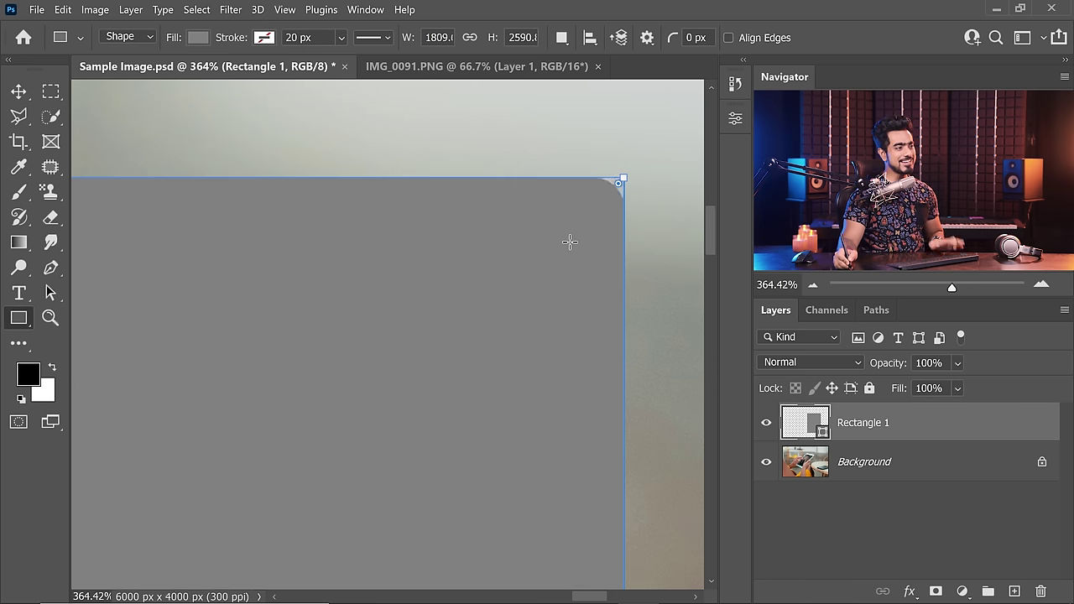
pyautogui.hotkey('ctrl', '0')
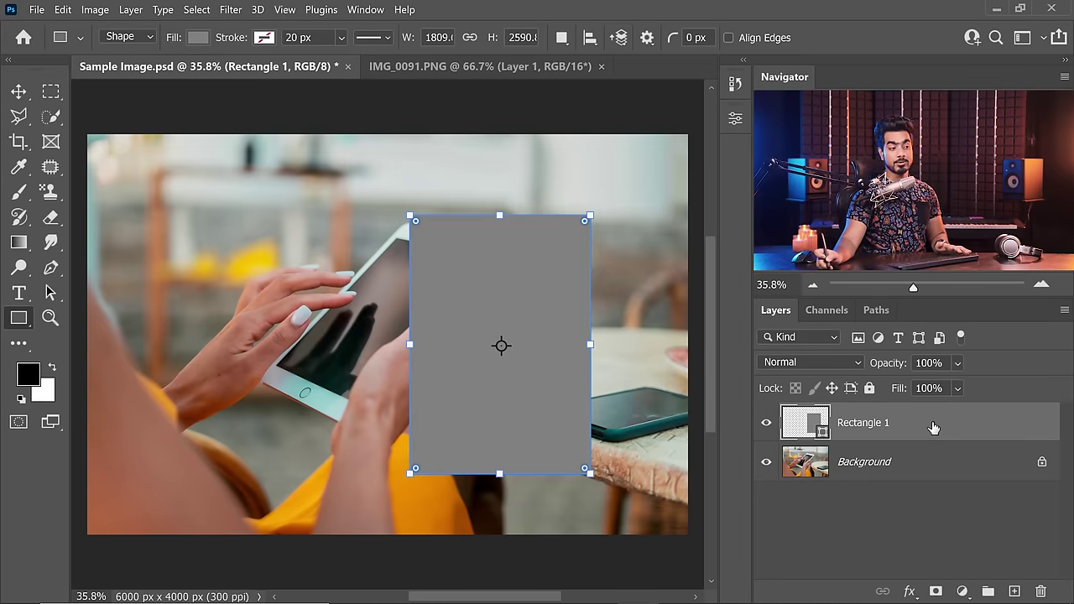
# - Convert the Rectangle 1 layer to a Smart Object and start a Distort transform on it
pyautogui.rightClick(934, 428)
pyautogui.click(760, 256)
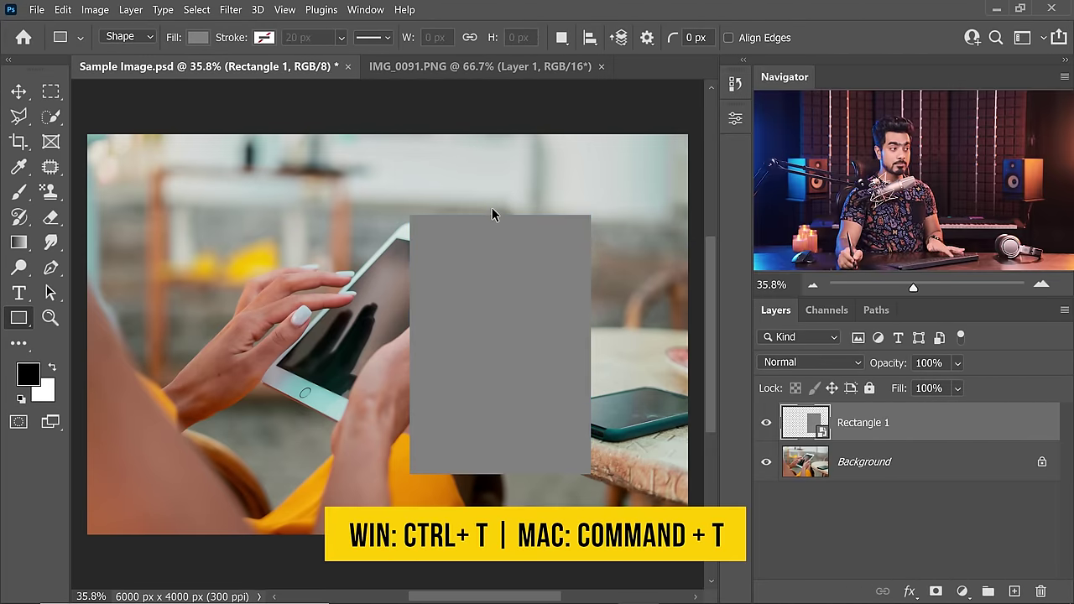
pyautogui.hotkey('ctrl', 't')
pyautogui.rightClick(525, 276)
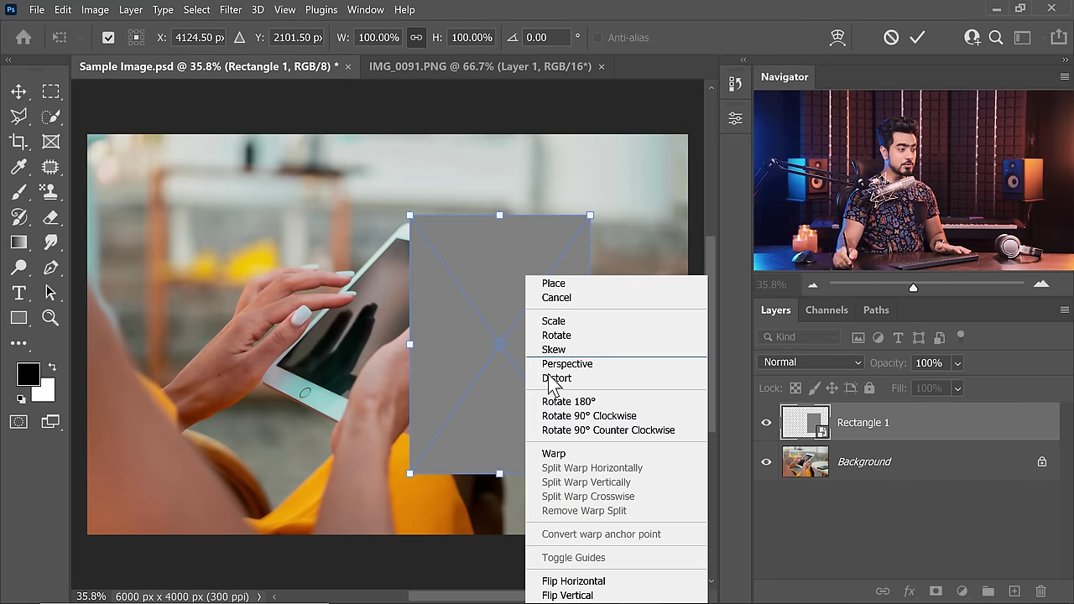
pyautogui.click(573, 381)
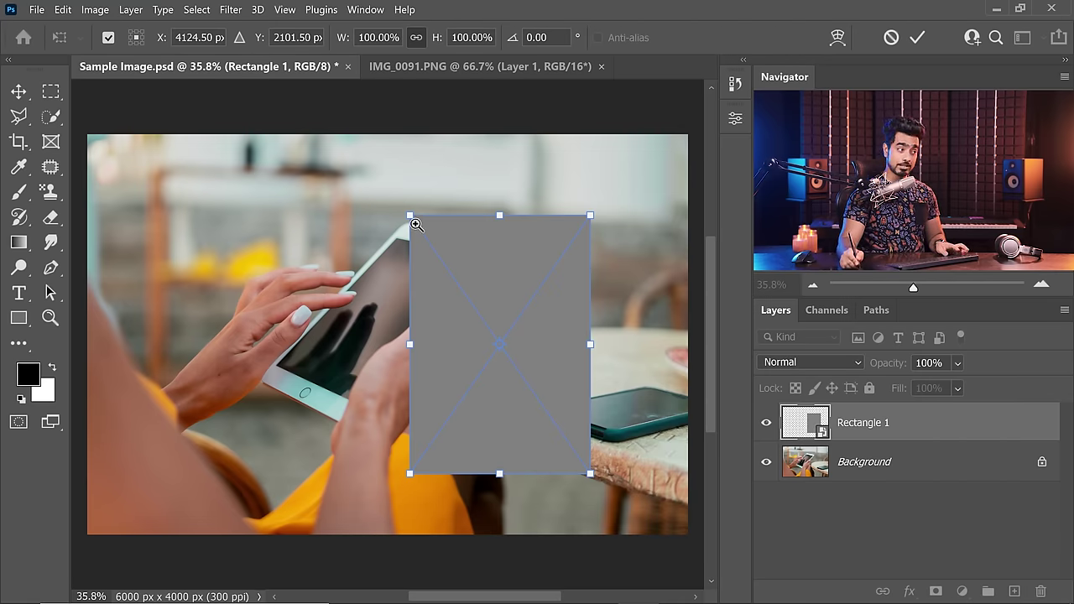
# - Distort the rectangle by placing its four corners roughly on the corners of the tablet screen
pyautogui.moveTo(415, 225); pyautogui.dragTo(504, 225)
pyautogui.moveTo(386, 202); pyautogui.dragTo(336, 291)
pyautogui.moveTo(389, 223); pyautogui.dragTo(331, 223)
pyautogui.moveTo(687, 213); pyautogui.dragTo(496, 287)
pyautogui.moveTo(496, 286); pyautogui.dragTo(557, 193)
pyautogui.moveTo(446, 551); pyautogui.dragTo(221, 366)
pyautogui.moveTo(221, 366); pyautogui.dragTo(129, 328)
pyautogui.moveTo(659, 508); pyautogui.dragTo(284, 403)
pyautogui.moveTo(470, 134); pyautogui.dragTo(550, 228)
pyautogui.moveTo(126, 160); pyautogui.dragTo(417, 330)
pyautogui.moveTo(557, 267); pyautogui.dragTo(520, 355)
pyautogui.moveTo(417, 331); pyautogui.dragTo(457, 488)
pyautogui.moveTo(486, 334); pyautogui.dragTo(497, 373)
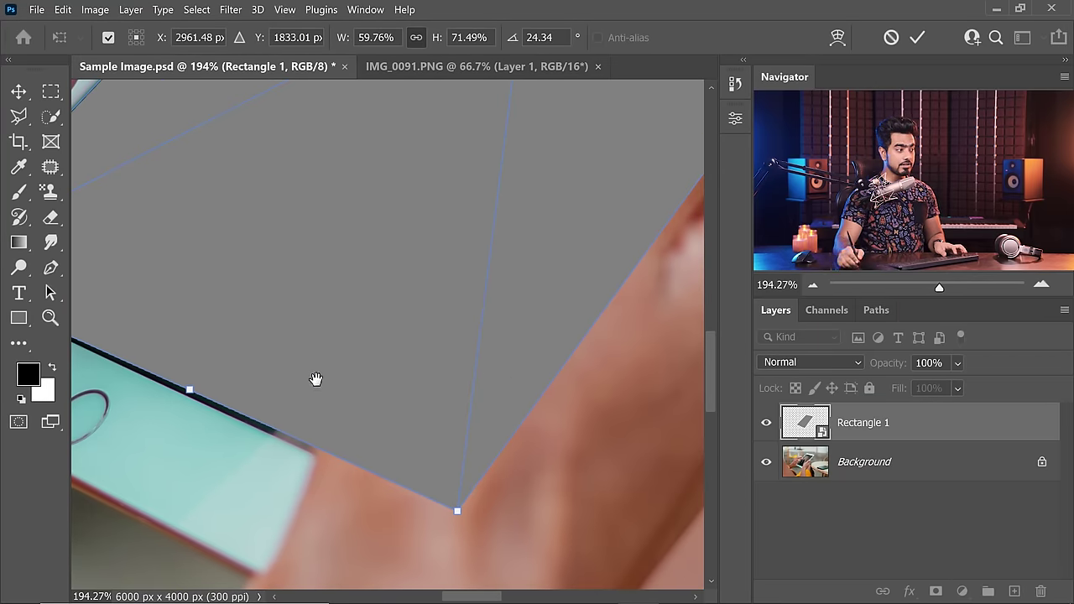
# - Refine the rectangle's corner hidden behind the hand so its right and bottom edges follow the tablet screen's borders
pyautogui.moveTo(309, 403); pyautogui.dragTo(441, 391)
pyautogui.moveTo(493, 326); pyautogui.dragTo(187, 352)
pyautogui.moveTo(350, 344); pyautogui.dragTo(76, 565)
pyautogui.moveTo(394, 235); pyautogui.dragTo(374, 435)
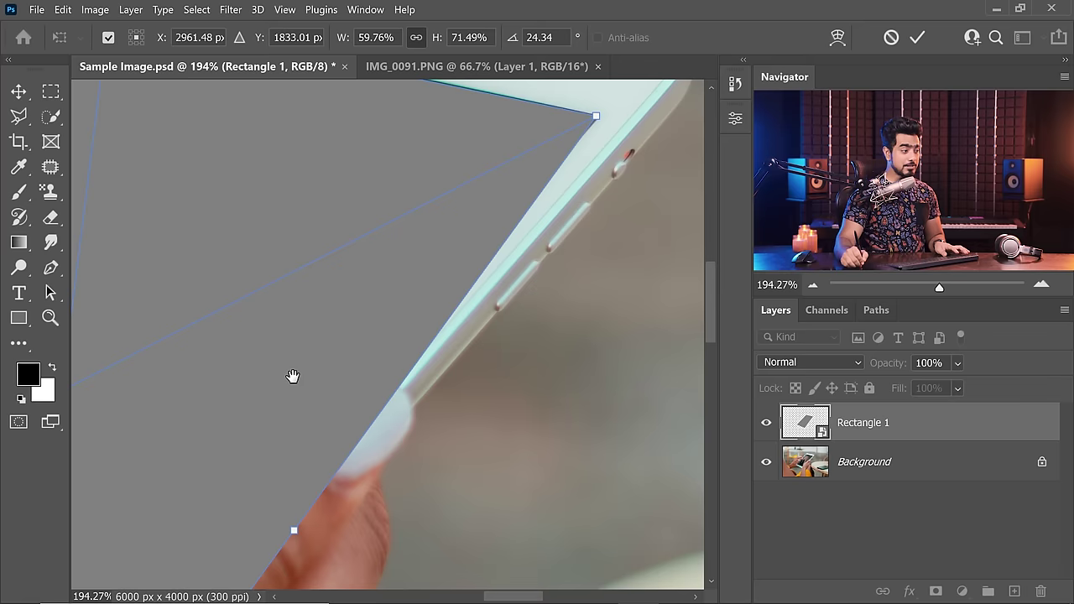
pyautogui.moveTo(258, 403); pyautogui.dragTo(549, 227)
pyautogui.moveTo(513, 265); pyautogui.dragTo(501, 274)
pyautogui.moveTo(370, 479); pyautogui.dragTo(370, 413)
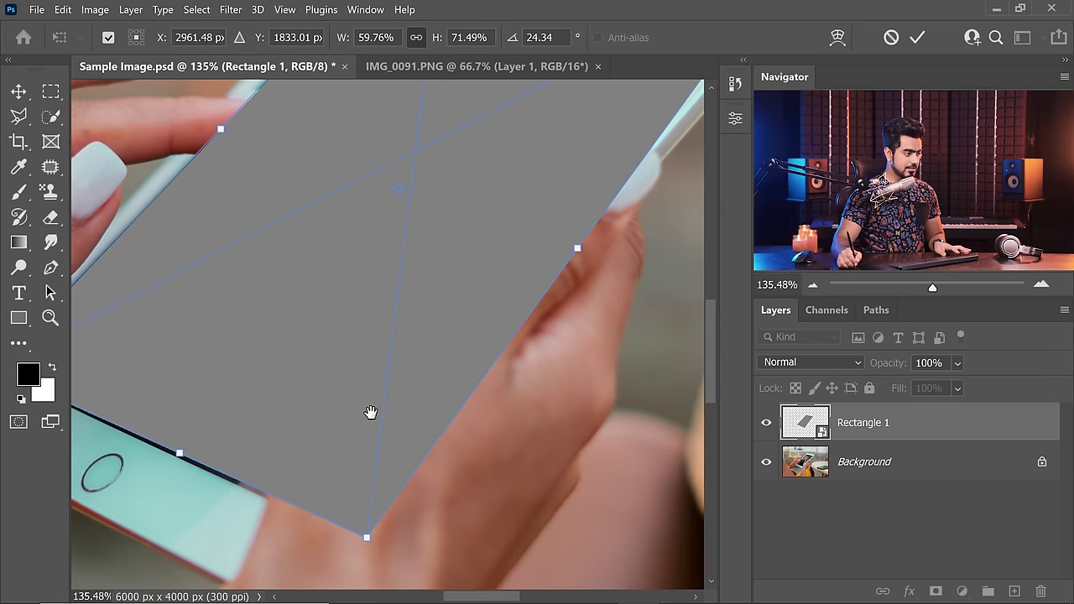
pyautogui.moveTo(367, 537); pyautogui.dragTo(340, 533)
pyautogui.moveTo(390, 372); pyautogui.dragTo(182, 490)
pyautogui.moveTo(369, 347); pyautogui.dragTo(568, 274)
pyautogui.moveTo(458, 341); pyautogui.dragTo(486, 307)
pyautogui.moveTo(316, 572); pyautogui.dragTo(284, 556)
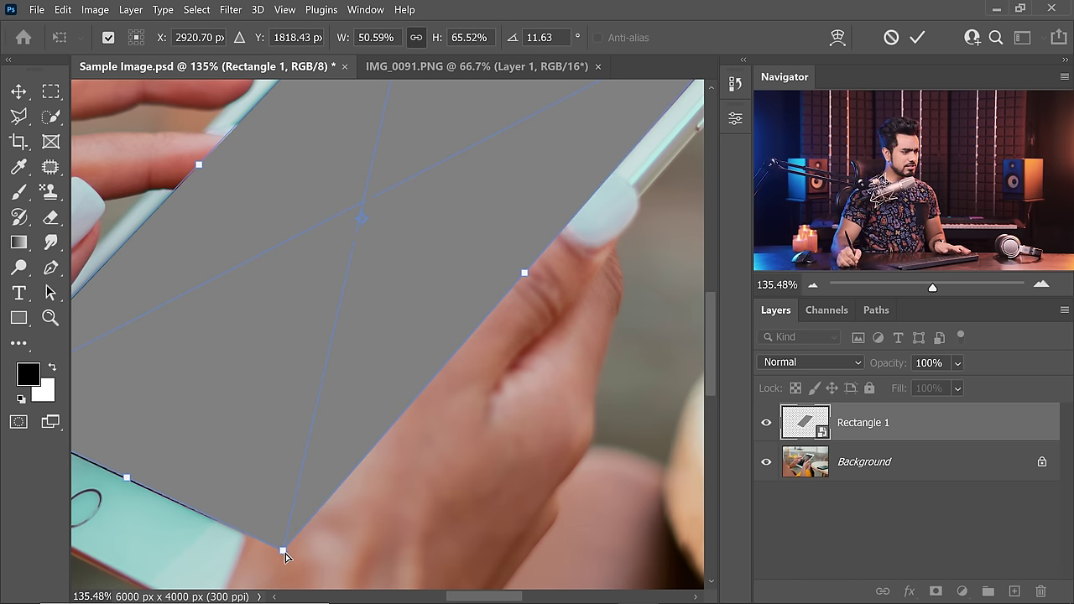
pyautogui.moveTo(209, 520); pyautogui.dragTo(232, 498)
pyautogui.moveTo(464, 331); pyautogui.dragTo(230, 489)
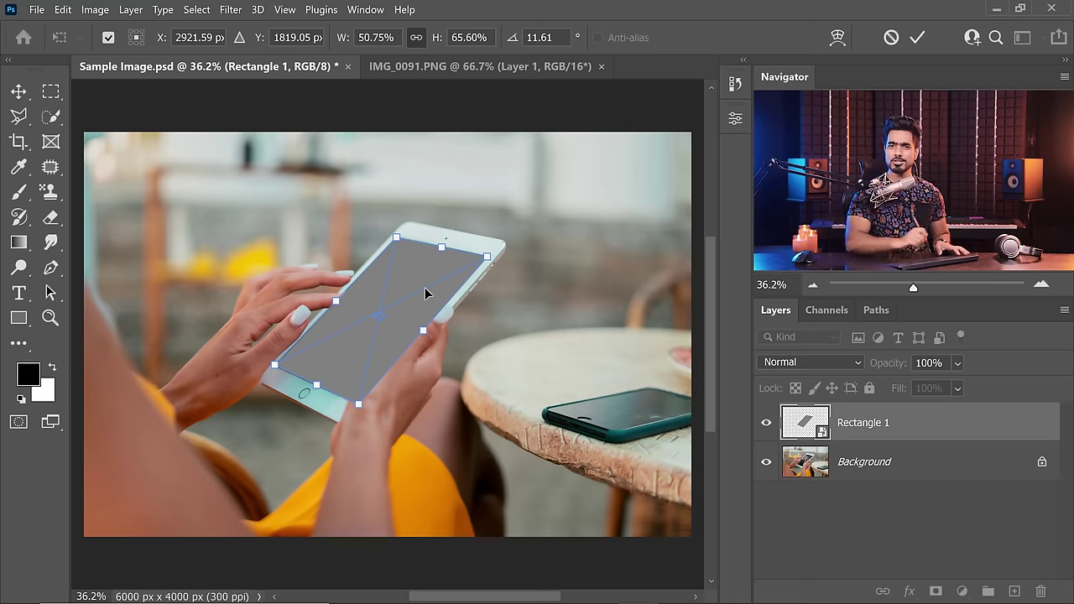
# - Switch the transform to Warp and align the rectangle's top edge with the curve of the tablet screen's top border
pyautogui.moveTo(444, 244); pyautogui.dragTo(521, 258)
pyautogui.moveTo(381, 363); pyautogui.dragTo(319, 346)
pyautogui.moveTo(308, 416); pyautogui.dragTo(506, 159)
pyautogui.moveTo(266, 434); pyautogui.dragTo(350, 413)
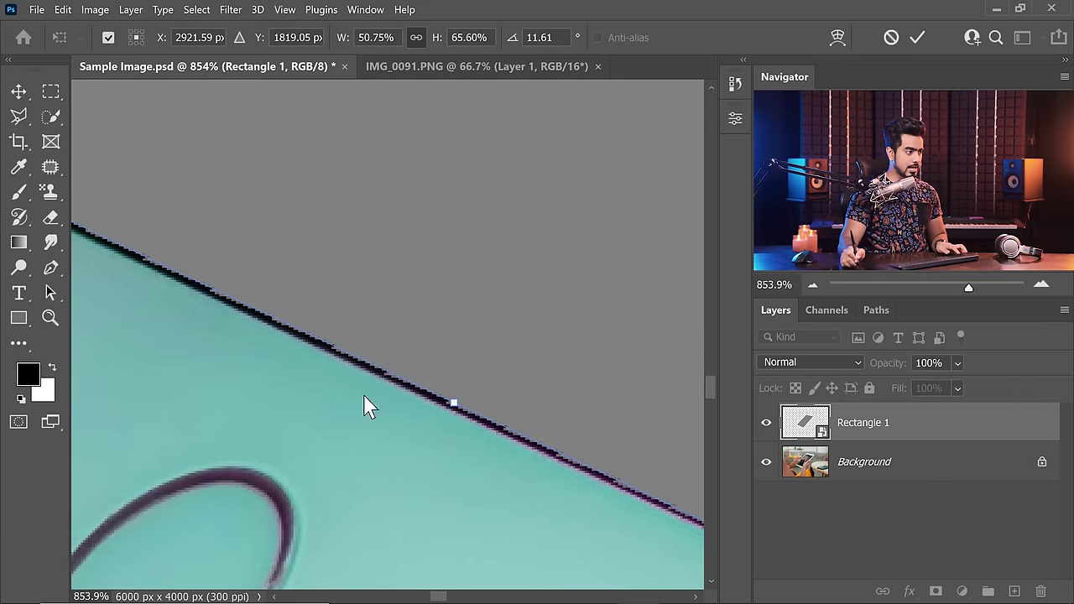
pyautogui.hotkey('ctrl', '0')
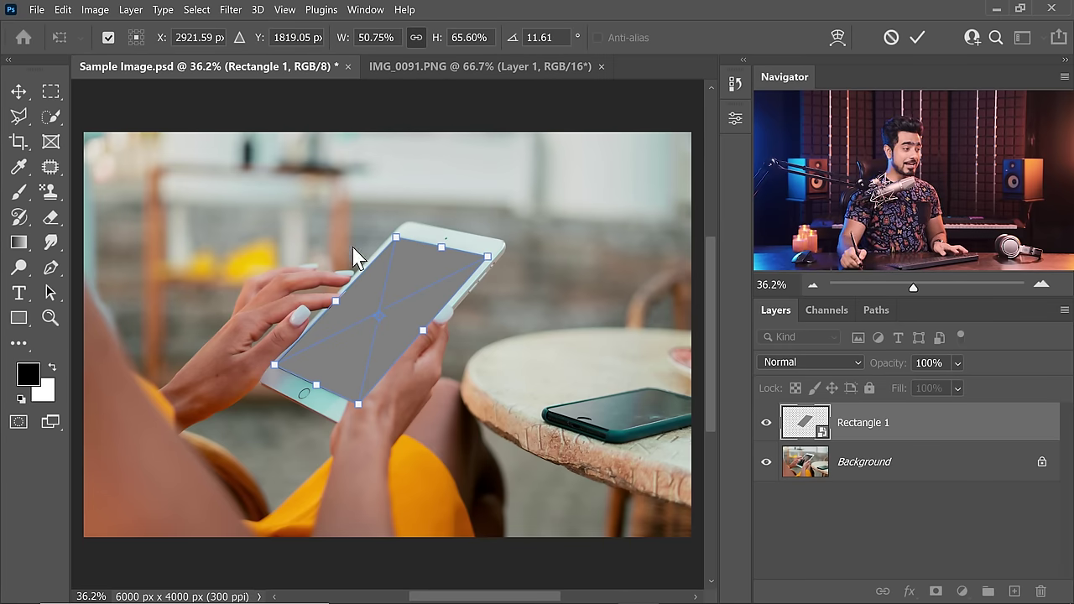
pyautogui.moveTo(414, 265); pyautogui.dragTo(442, 283)
pyautogui.rightClick(451, 281)
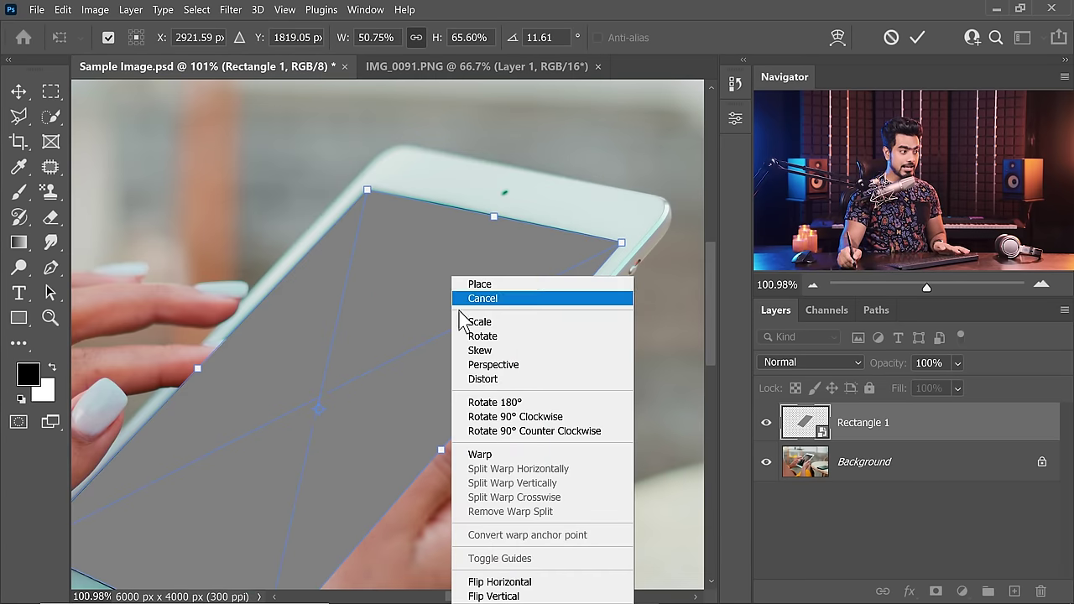
pyautogui.click(480, 455)
pyautogui.moveTo(504, 211); pyautogui.dragTo(550, 226)
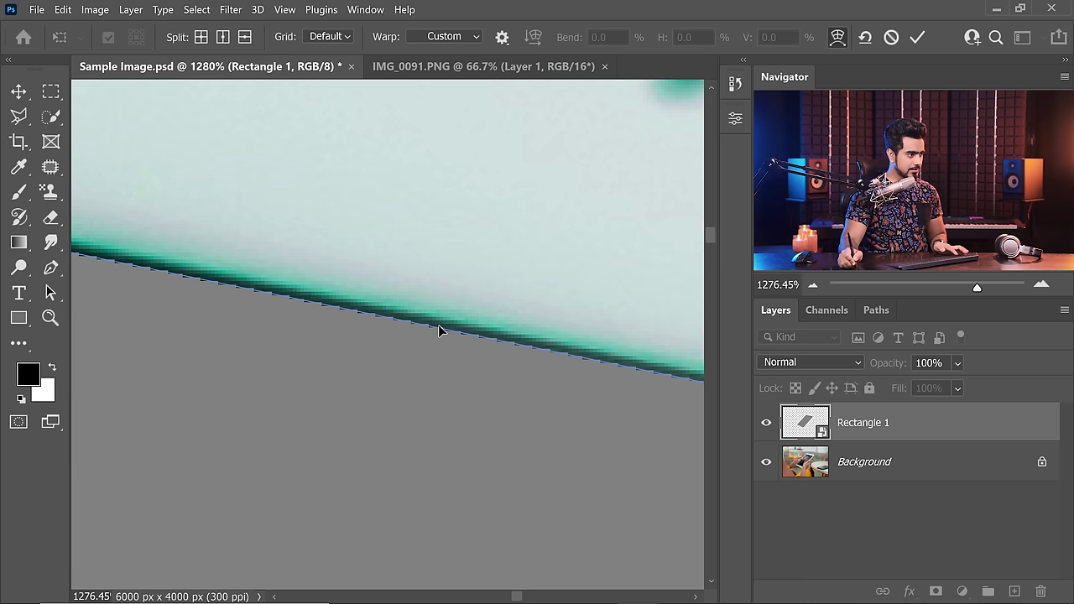
pyautogui.moveTo(442, 329); pyautogui.dragTo(613, 160)
pyautogui.moveTo(403, 332); pyautogui.dragTo(487, 135)
# - Fine-tune the warp along the rectangle's bottom edge and lower-left corner to match the tablet screen's border
pyautogui.moveTo(366, 382); pyautogui.dragTo(365, 361)
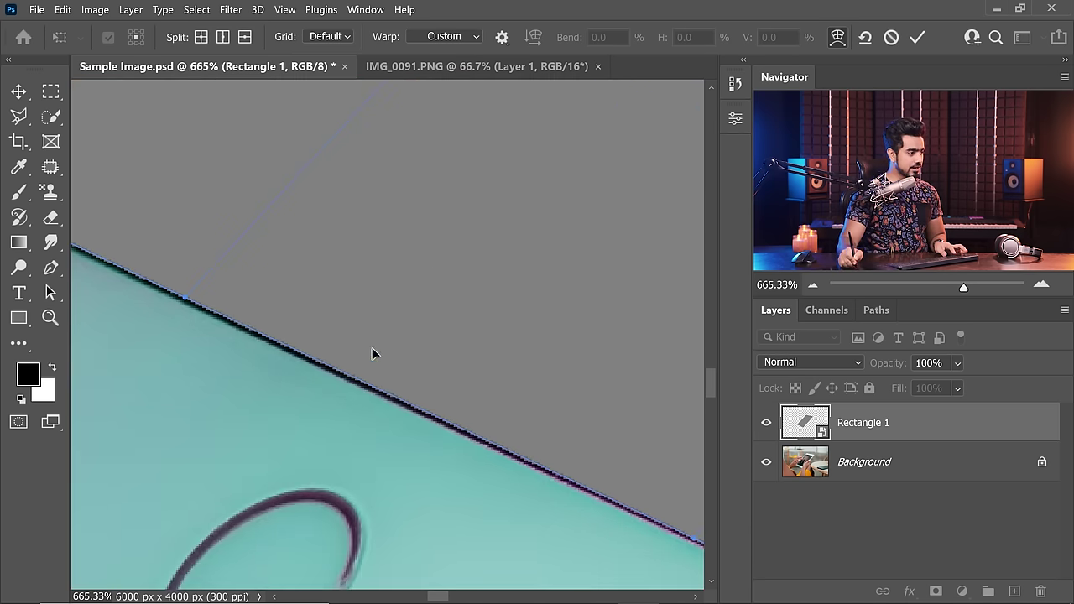
pyautogui.scroll(-2, 410, 331)
pyautogui.moveTo(250, 257); pyautogui.dragTo(318, 257)
pyautogui.moveTo(216, 266); pyautogui.dragTo(217, 271)
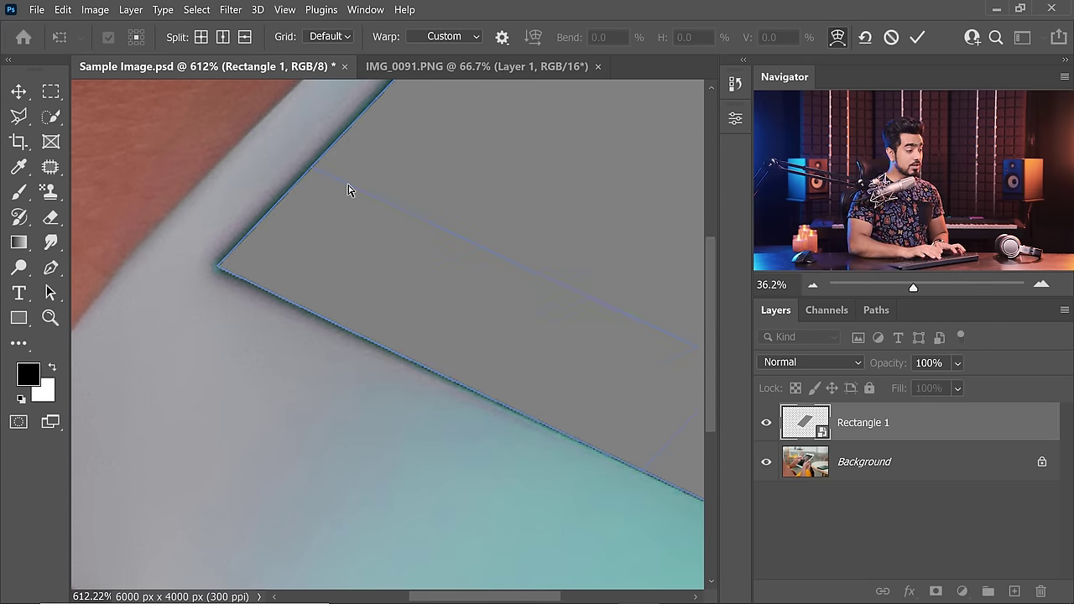
# - Apply the warp transform and rename the rectangle's layer Placeholder
pyautogui.hotkey('ctrl', '0')
pyautogui.press('Return')
pyautogui.hotkey('ctrl', '0')
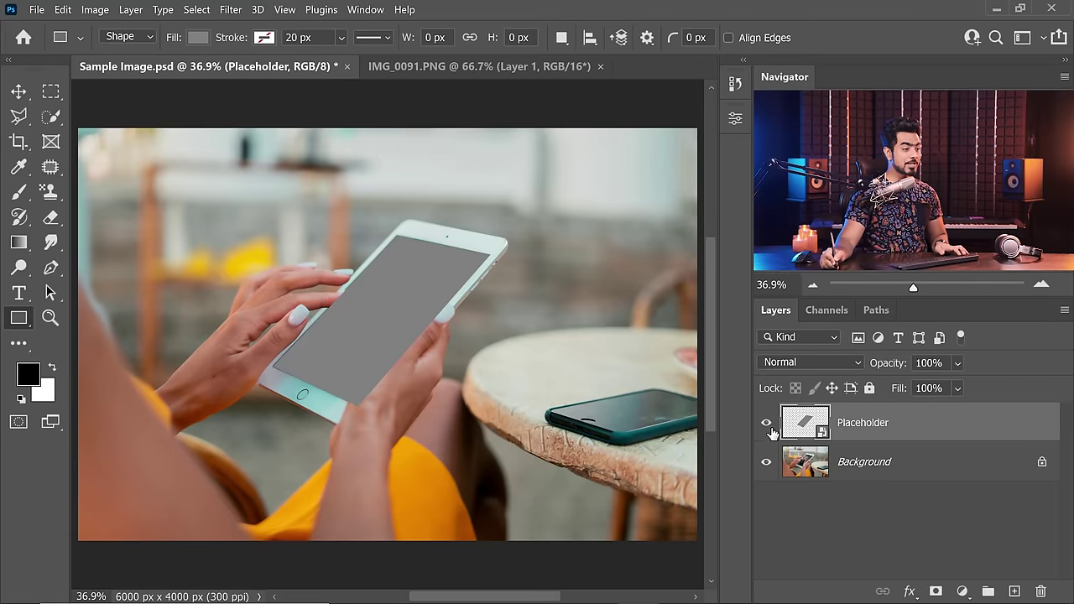
# - Hide the Placeholder layer and select the Background layer
pyautogui.click(869, 474)
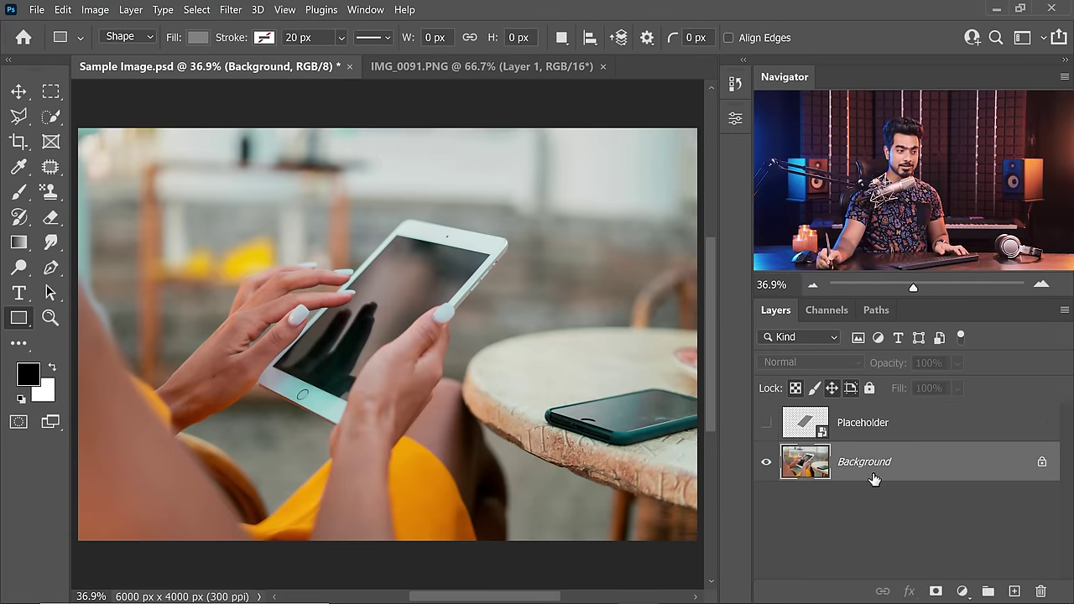
# - Quick-select the hand and thumb overlapping the tablet's lower edge, and subtract the excess screen area beside the palm
pyautogui.click(52, 121)
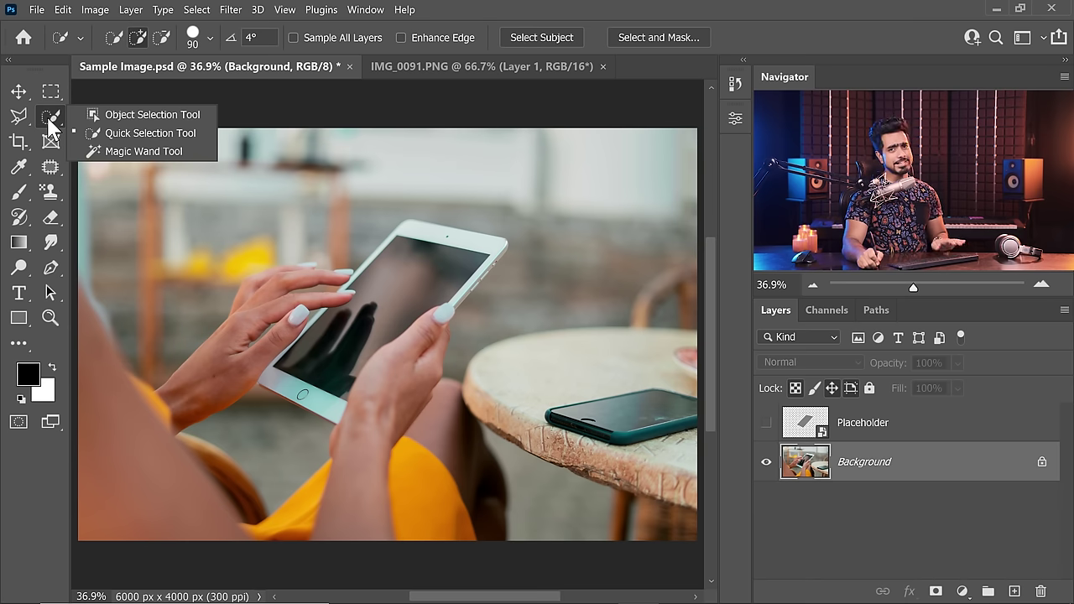
pyautogui.click(101, 134)
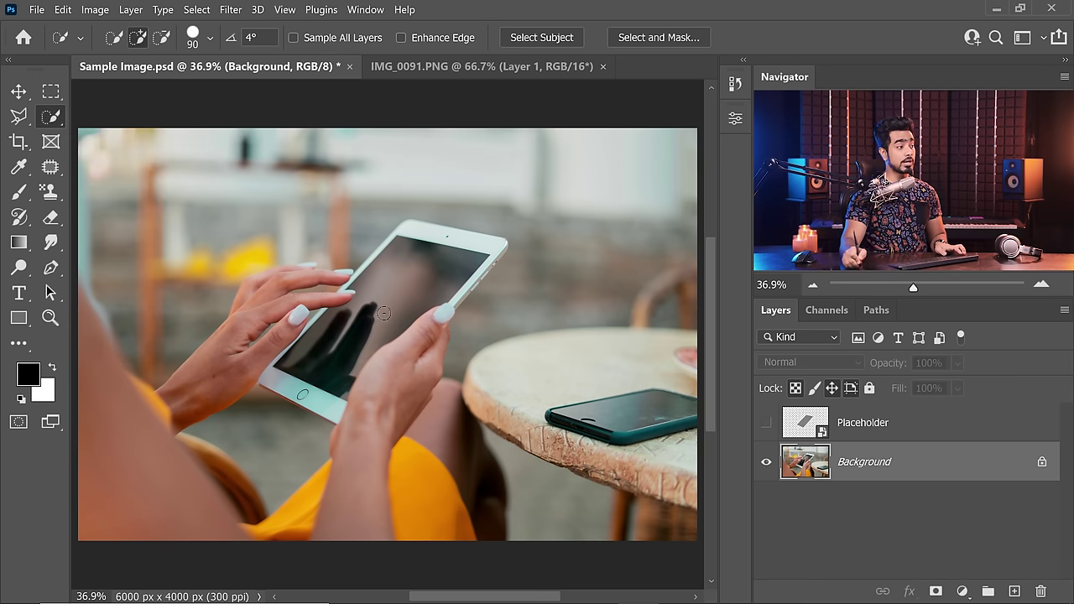
pyautogui.scroll(6, 389, 353)
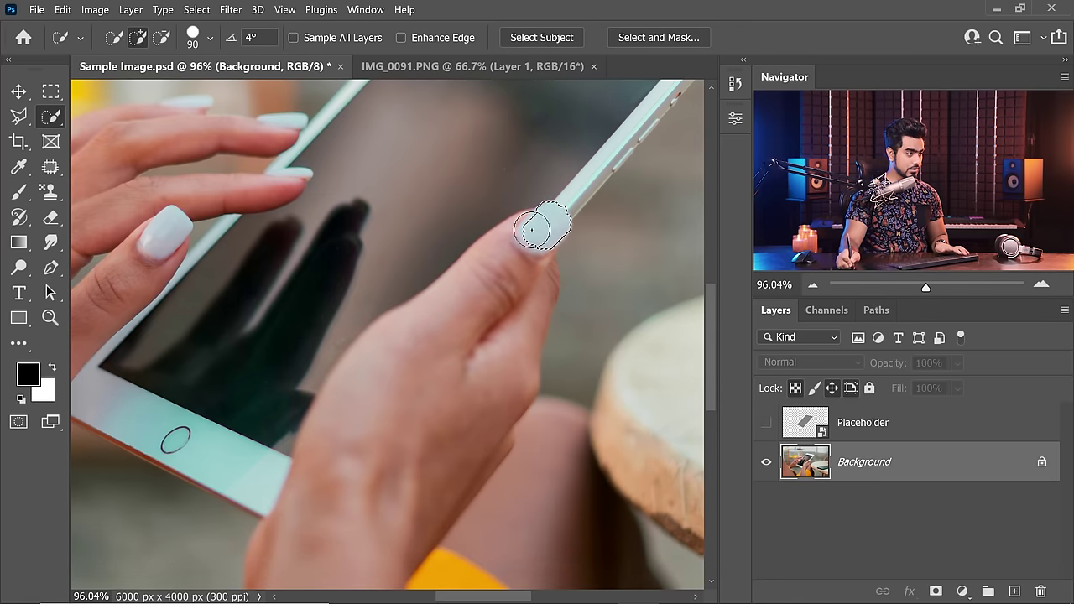
pyautogui.moveTo(362, 379); pyautogui.dragTo(331, 472)
pyautogui.scroll(5, 294, 455)
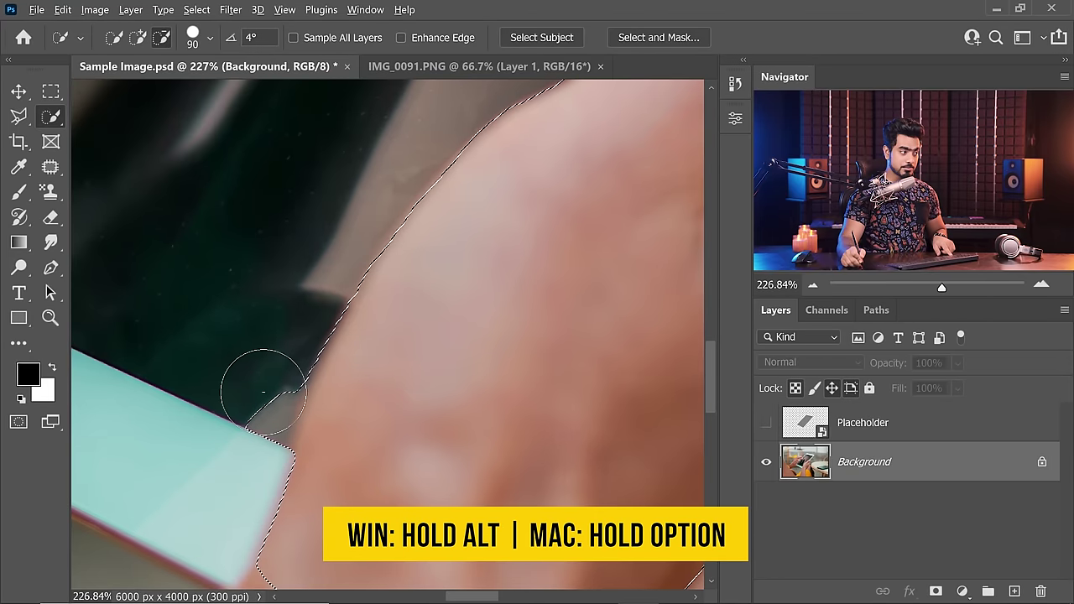
pyautogui.moveTo(263, 391); pyautogui.dragTo(254, 431)
# - Add the other hand's finger that overlaps the tablet screen to the selection, including its nail
pyautogui.scroll(-5, 336, 262)
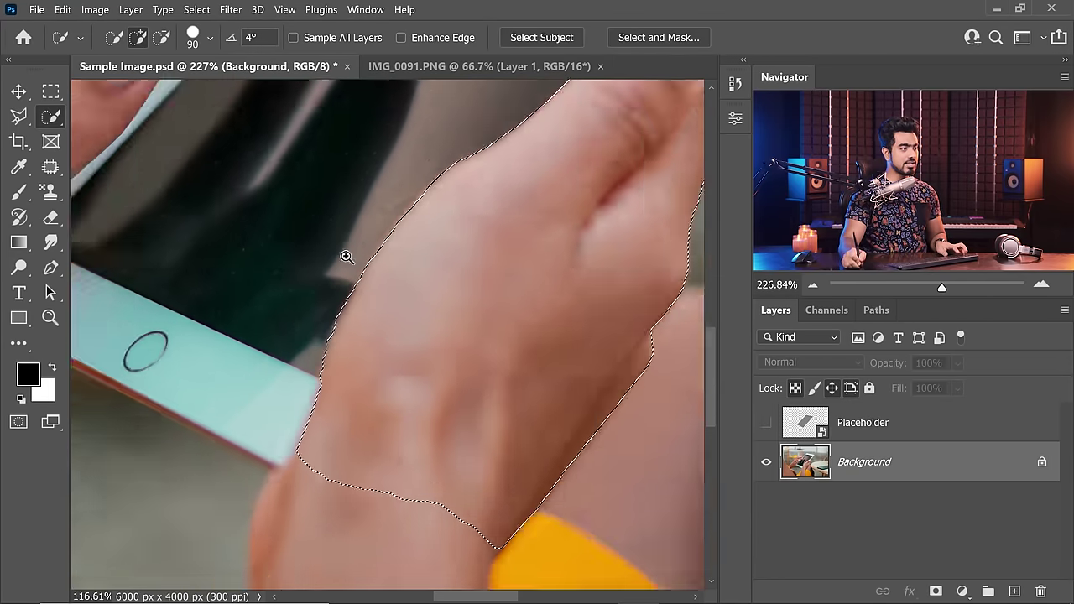
pyautogui.scroll(5, 148, 113)
pyautogui.moveTo(287, 286)
pyautogui.mouseDown()
pyautogui.moveTo(340, 287)
pyautogui.moveTo(117, 277)
pyautogui.mouseUp()
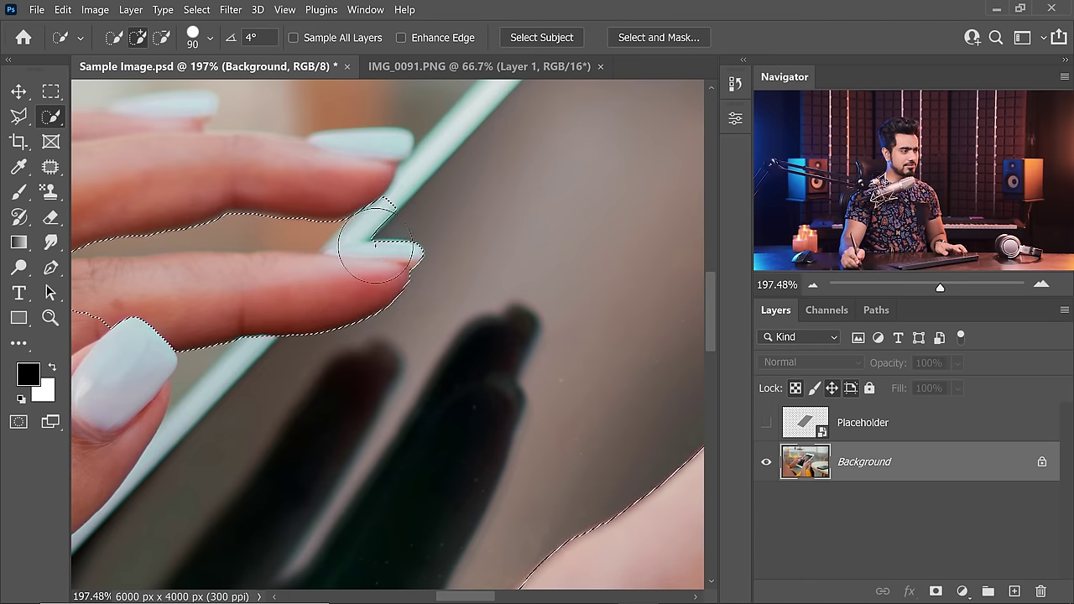
pyautogui.scroll(5, 375, 242)
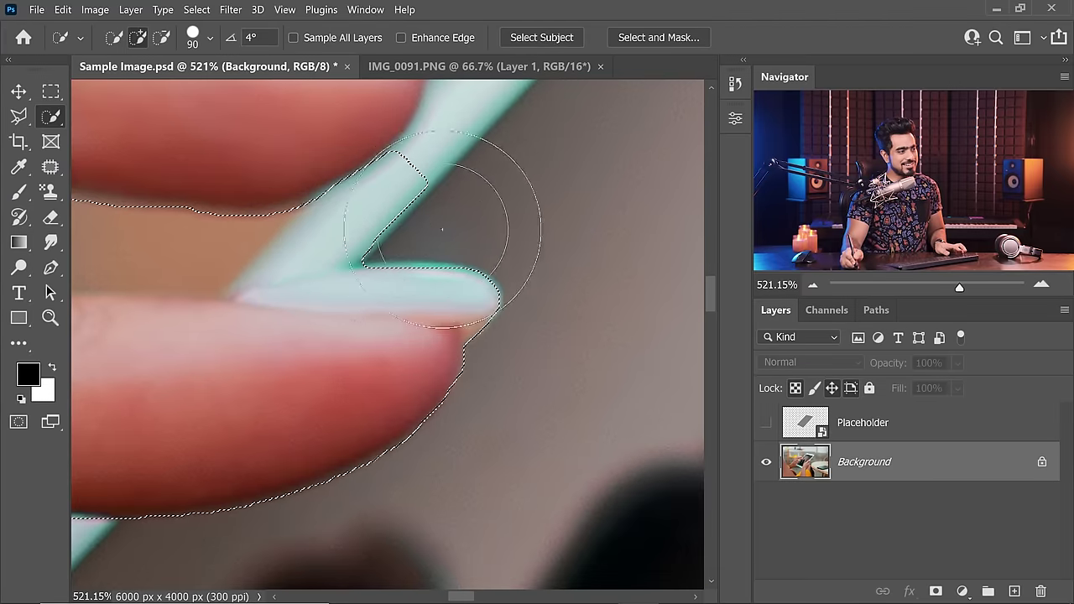
pyautogui.hotkey('ctrl', '0')
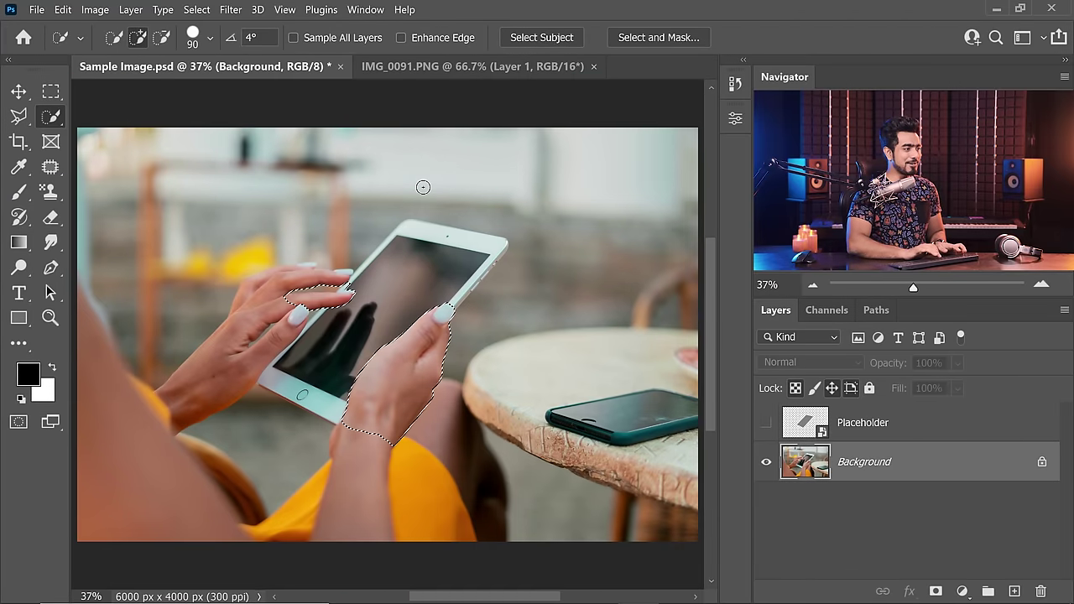
# - Show the Placeholder layer and add an inverted layer mask from the selection to hide it over the fingers and hand
pyautogui.click(767, 428)
pyautogui.click(882, 424)
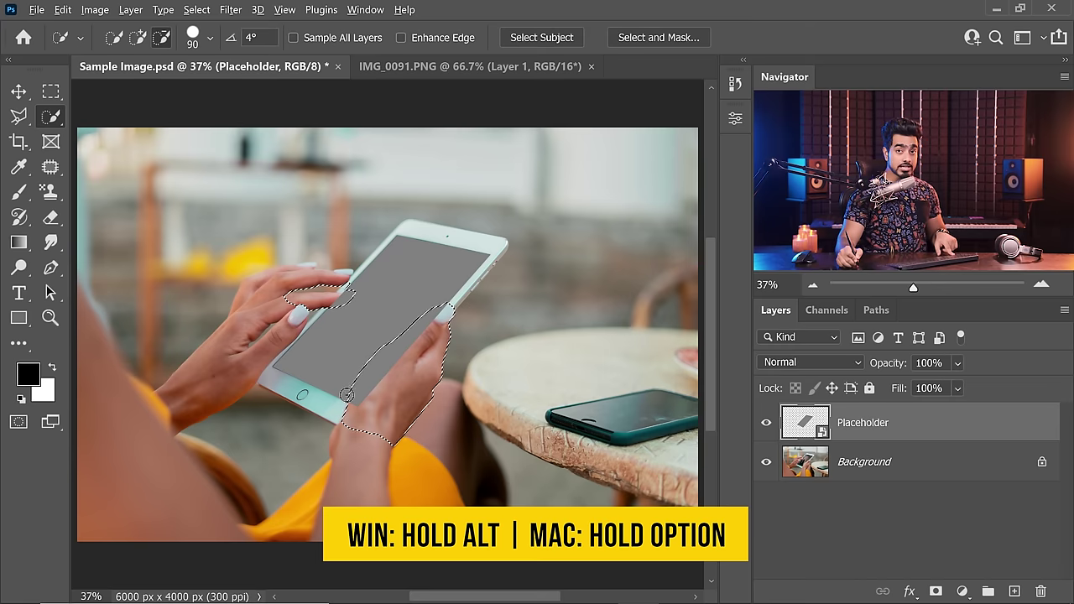
pyautogui.keyDown('alt'); pyautogui.click(938, 594); pyautogui.keyUp('alt')
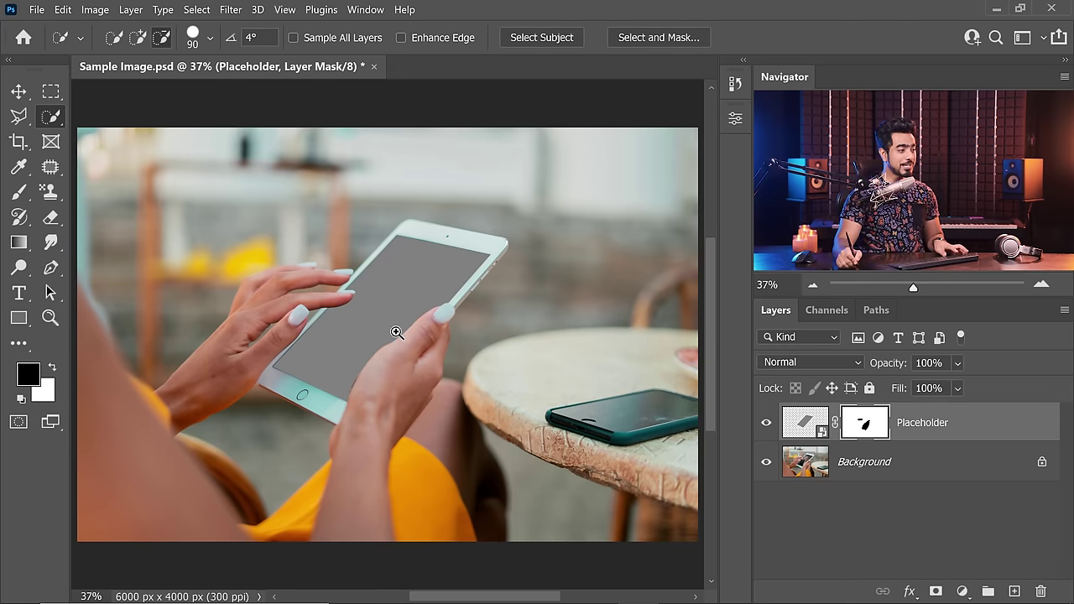
# - Examine the Placeholder mask's edges around the hand and preview the Lighten blend mode on the layer
pyautogui.moveTo(392, 346); pyautogui.dragTo(451, 318)
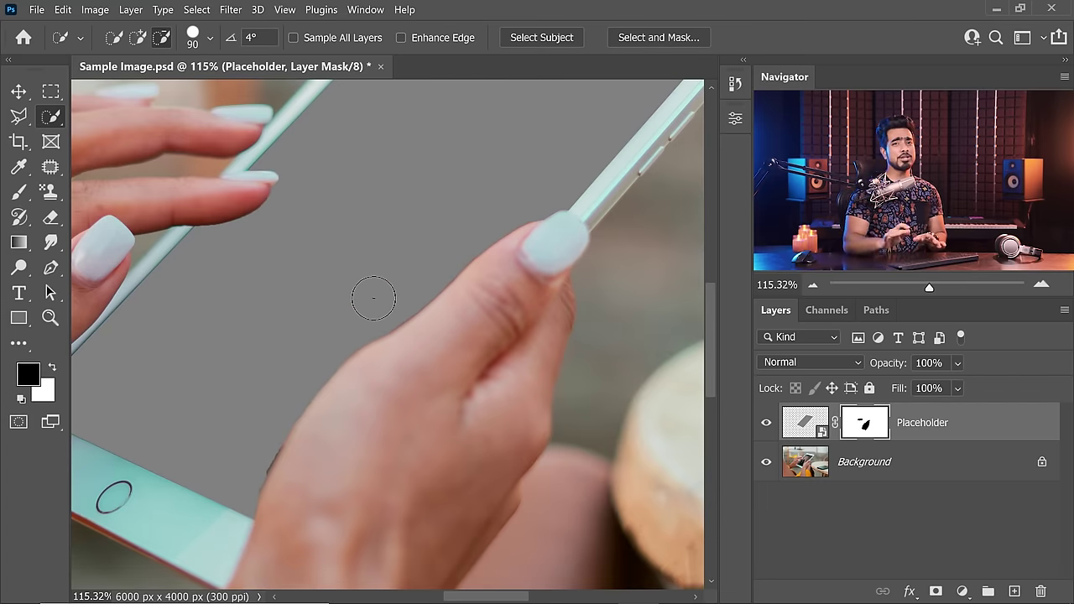
pyautogui.hotkey('ctrl', '0')
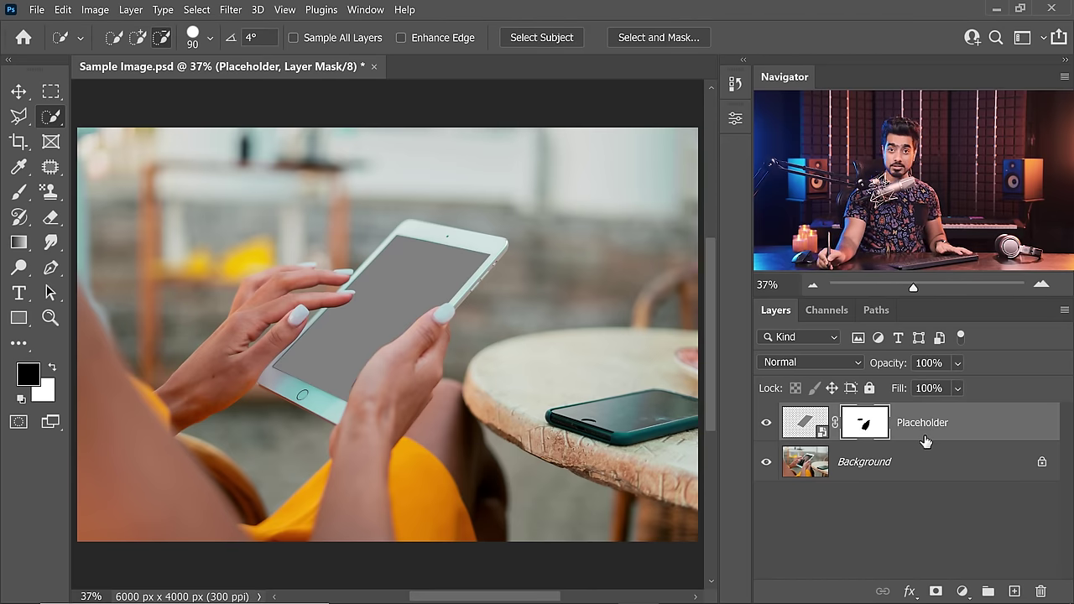
pyautogui.click(806, 360)
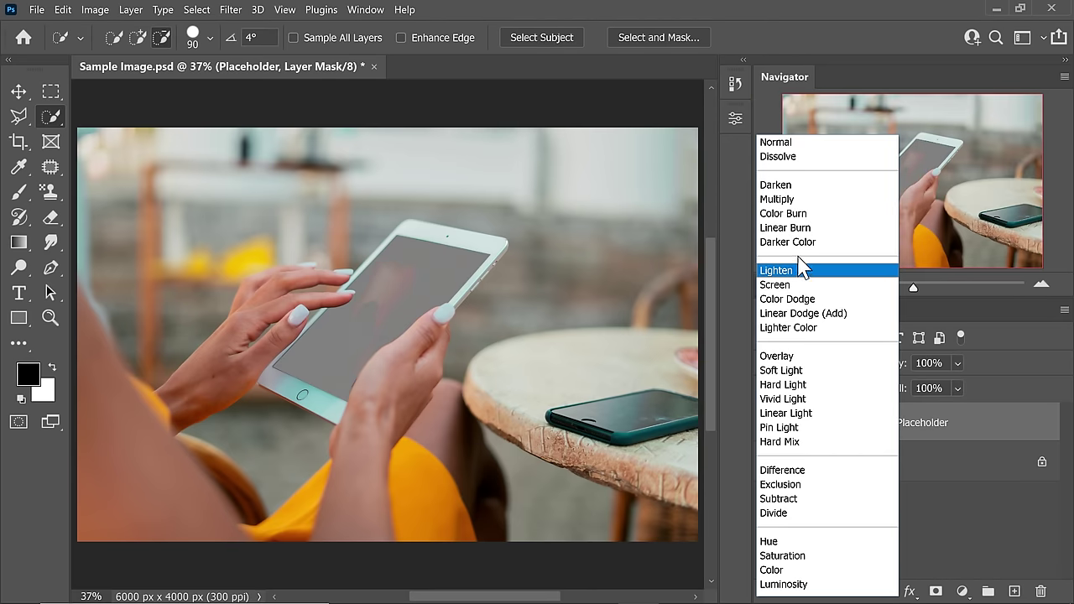
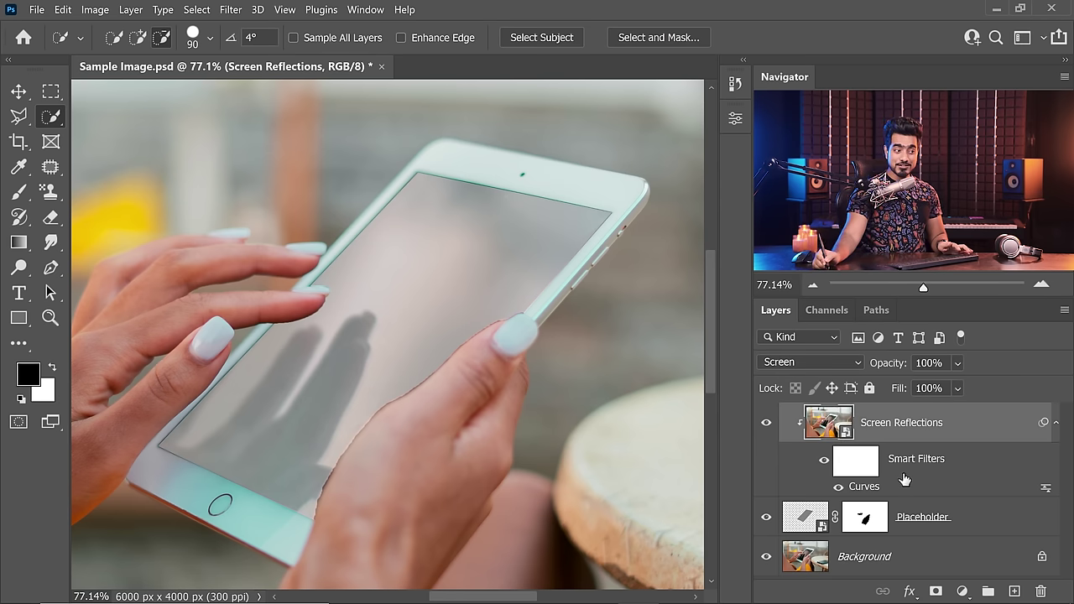
# - Reopen and accept the Curves smart filter on Screen Reflections, and collapse the layer's smart filter list
pyautogui.doubleClick(889, 492)
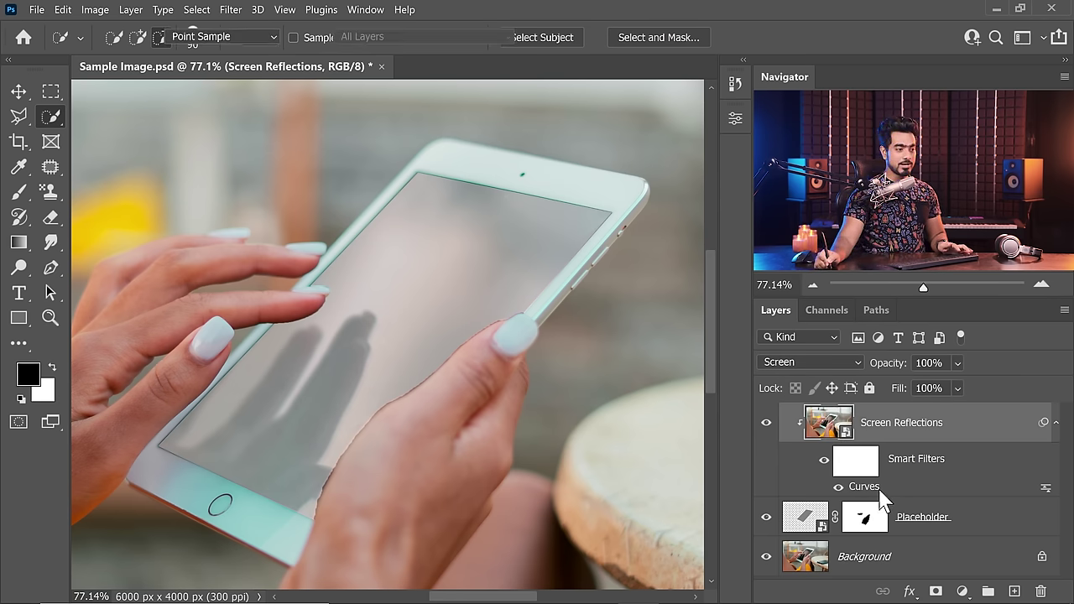
pyautogui.press('Return')
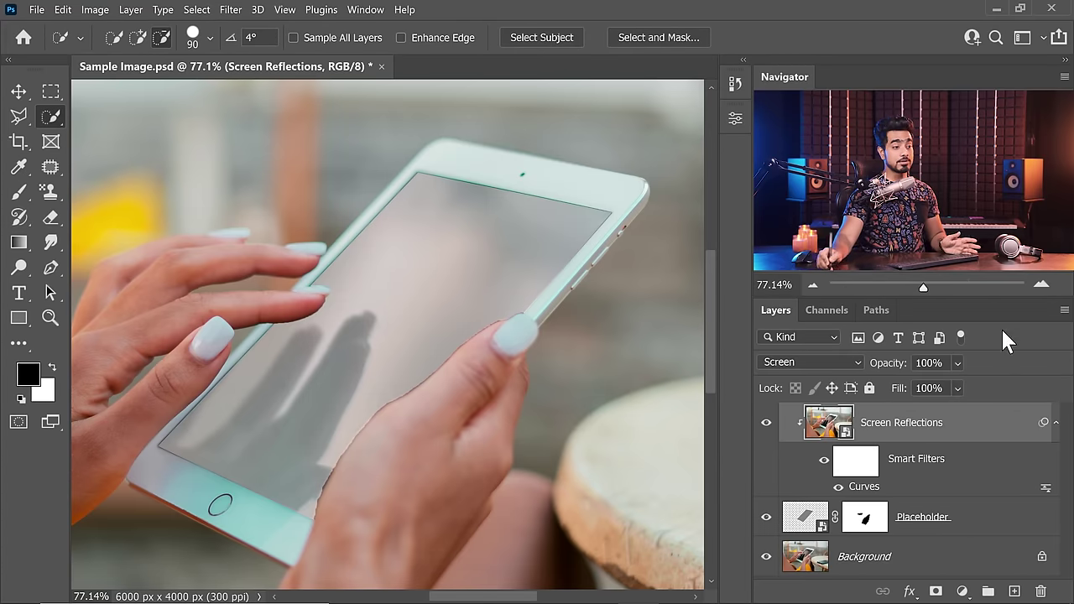
pyautogui.click(1055, 423)
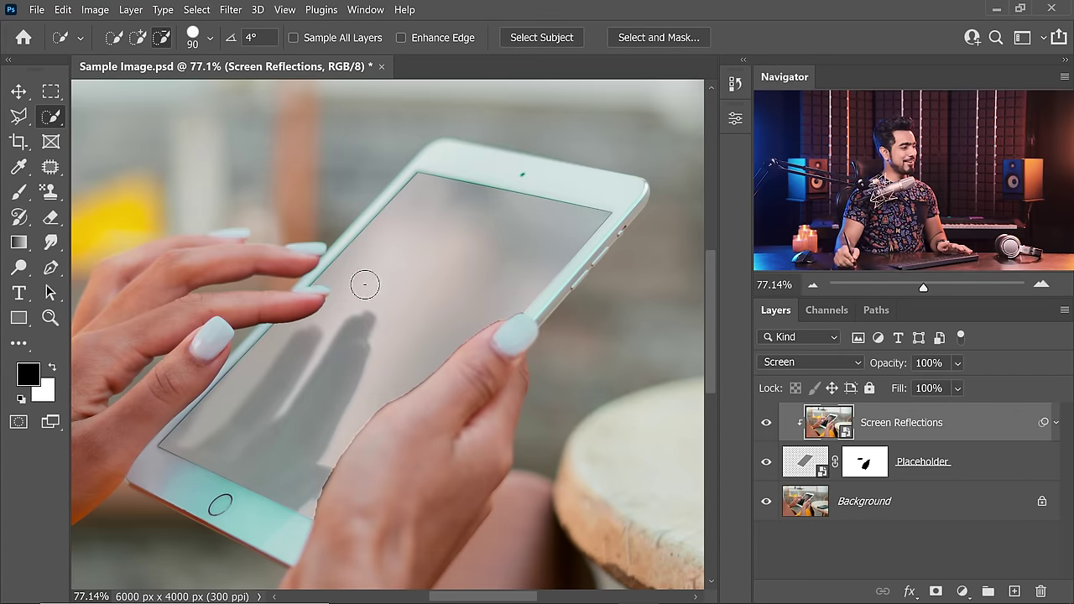
# - Examine the placeholder's edges along the top border and corner of the tablet screen
pyautogui.scroll(-3, 296, 296)
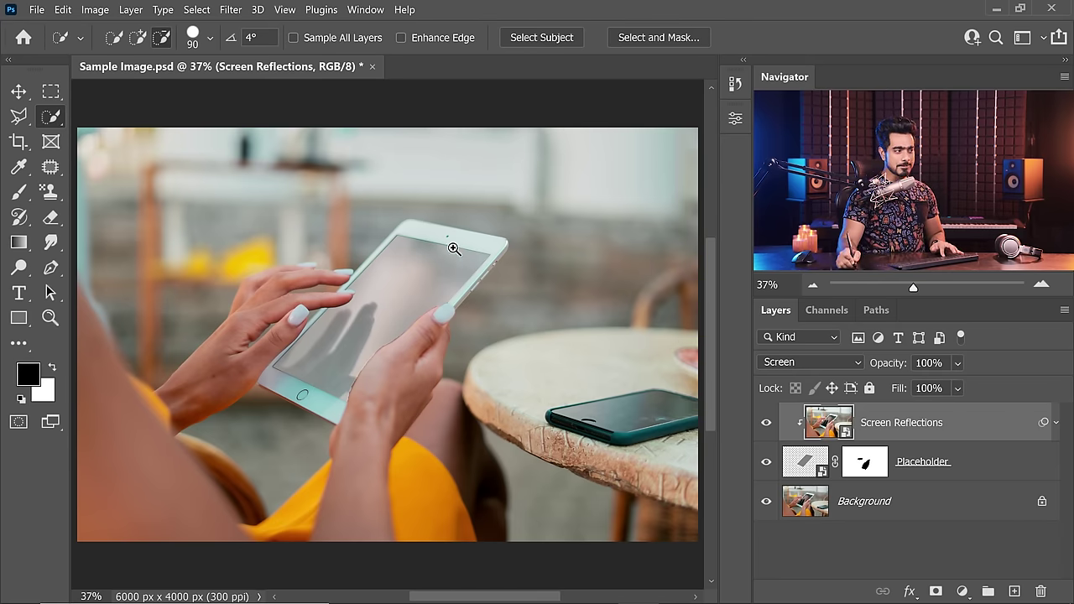
pyautogui.moveTo(454, 249)
pyautogui.mouseDown()
pyautogui.moveTo(493, 250)
pyautogui.moveTo(523, 316)
pyautogui.moveTo(347, 252)
pyautogui.mouseUp()
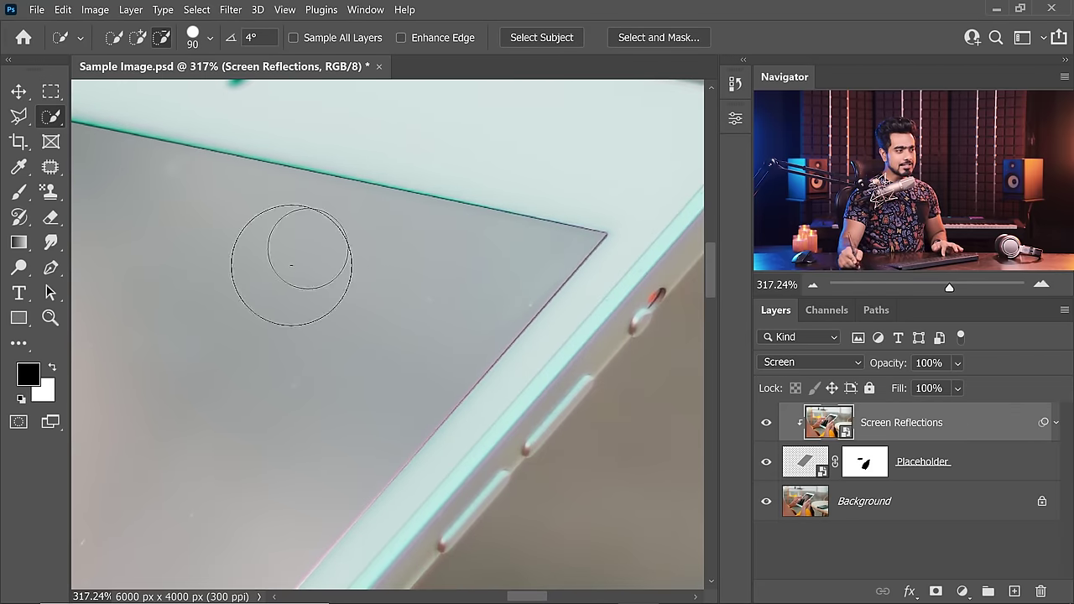
pyautogui.moveTo(331, 307); pyautogui.dragTo(519, 386)
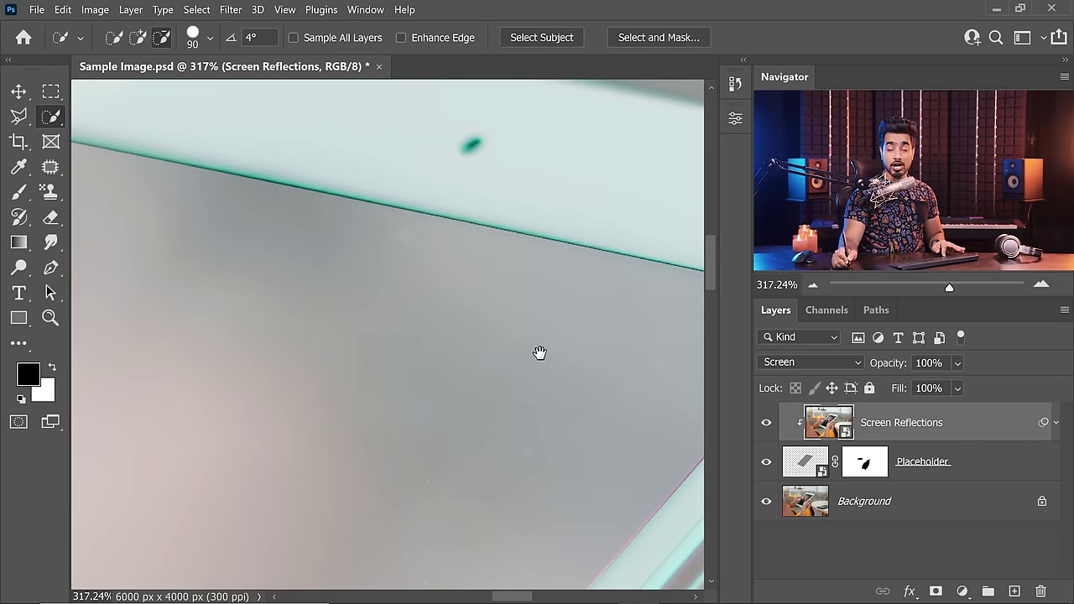
pyautogui.moveTo(572, 347); pyautogui.dragTo(556, 348)
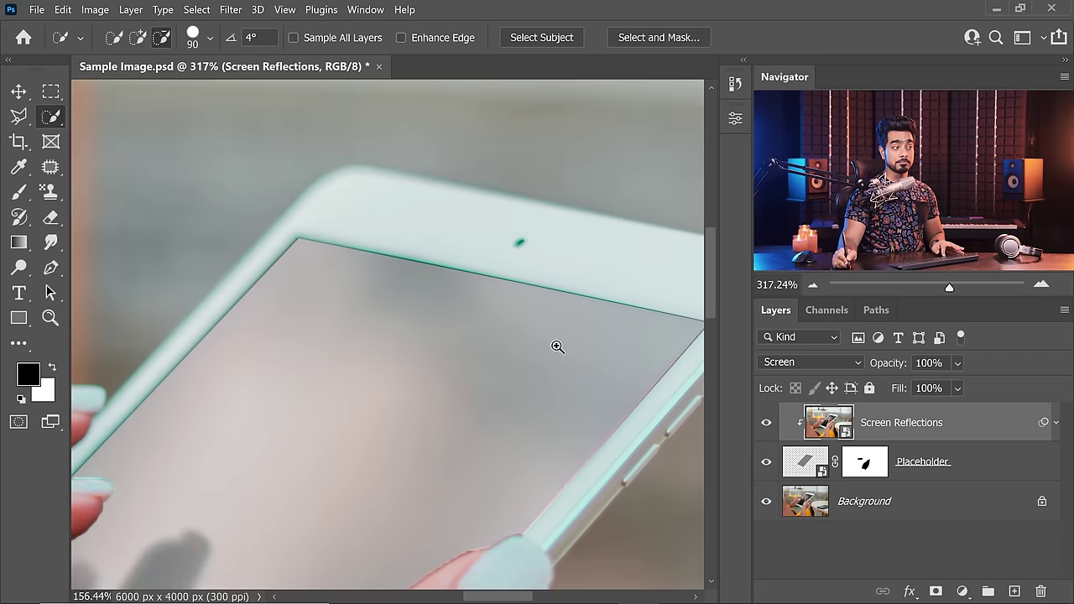
# - Show only the Background layer and examine the original tablet's upper corner, screen border and bezel
pyautogui.keyDown('alt'); pyautogui.click(767, 502); pyautogui.keyUp('alt')
pyautogui.moveTo(462, 357); pyautogui.dragTo(390, 369)
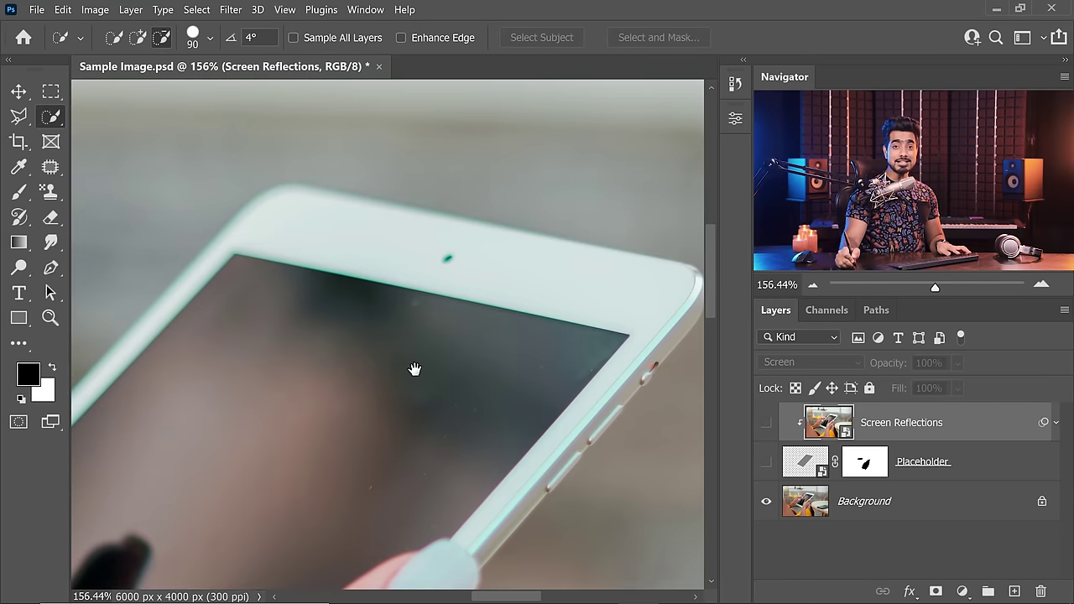
pyautogui.moveTo(571, 297); pyautogui.dragTo(609, 290)
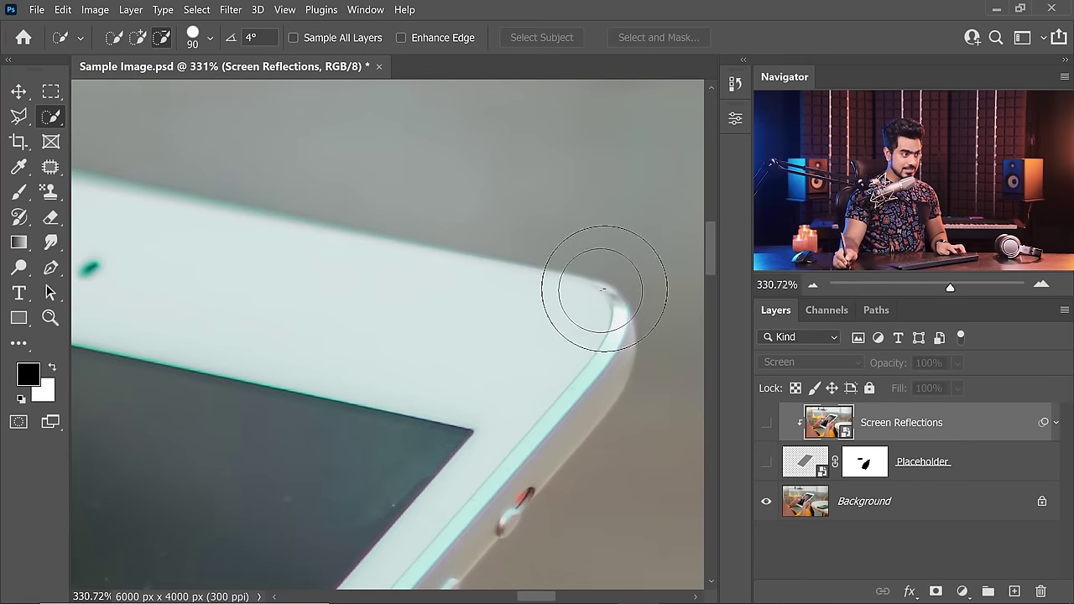
pyautogui.moveTo(529, 324); pyautogui.dragTo(492, 331)
pyautogui.moveTo(352, 309); pyautogui.dragTo(479, 302)
pyautogui.moveTo(323, 239); pyautogui.dragTo(453, 224)
pyautogui.moveTo(430, 225); pyautogui.dragTo(442, 314)
pyautogui.moveTo(457, 414); pyautogui.dragTo(457, 235)
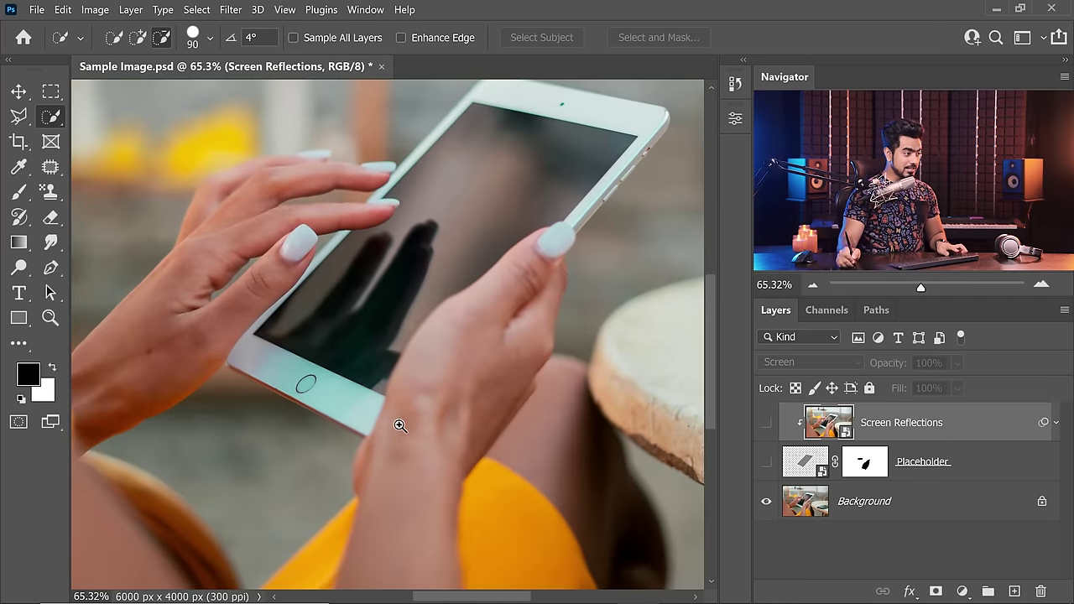
# - Examine the tablet's lower screen edge in the original photo and show the Placeholder and Screen Reflections layers again
pyautogui.moveTo(399, 426); pyautogui.dragTo(437, 426)
pyautogui.moveTo(398, 352); pyautogui.dragTo(366, 358)
pyautogui.moveTo(285, 332)
pyautogui.mouseDown()
pyautogui.moveTo(294, 435)
pyautogui.moveTo(274, 343)
pyautogui.mouseUp()
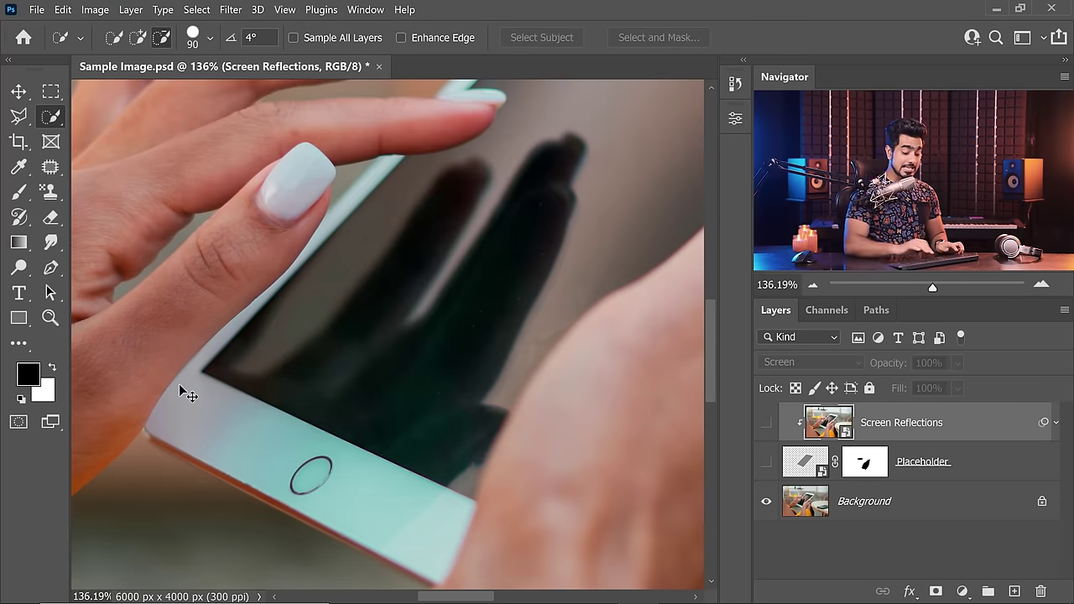
pyautogui.hotkey('ctrl', '0')
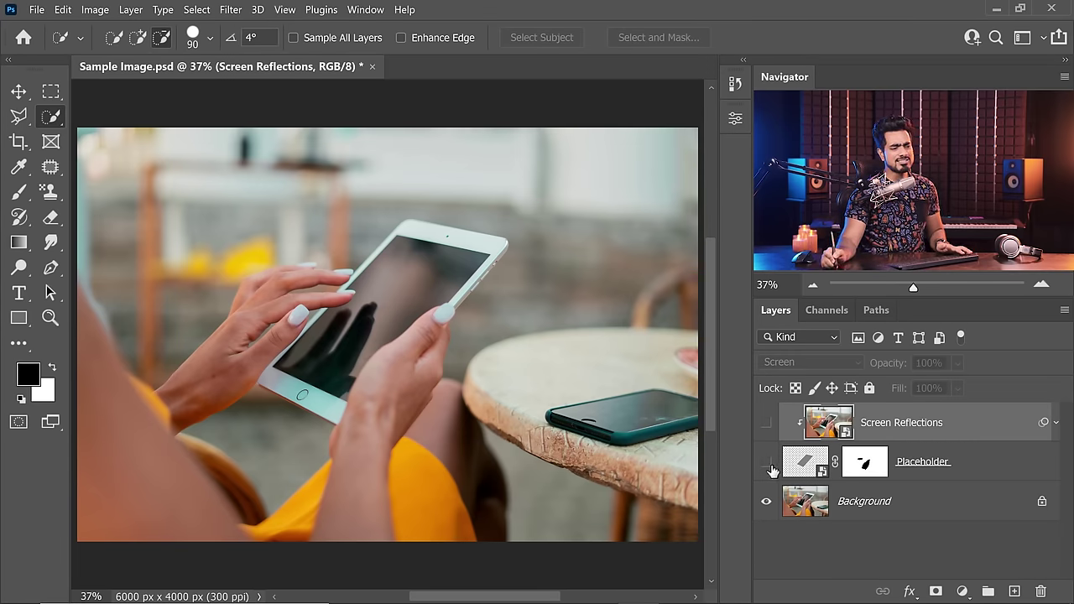
pyautogui.moveTo(773, 471); pyautogui.dragTo(766, 423)
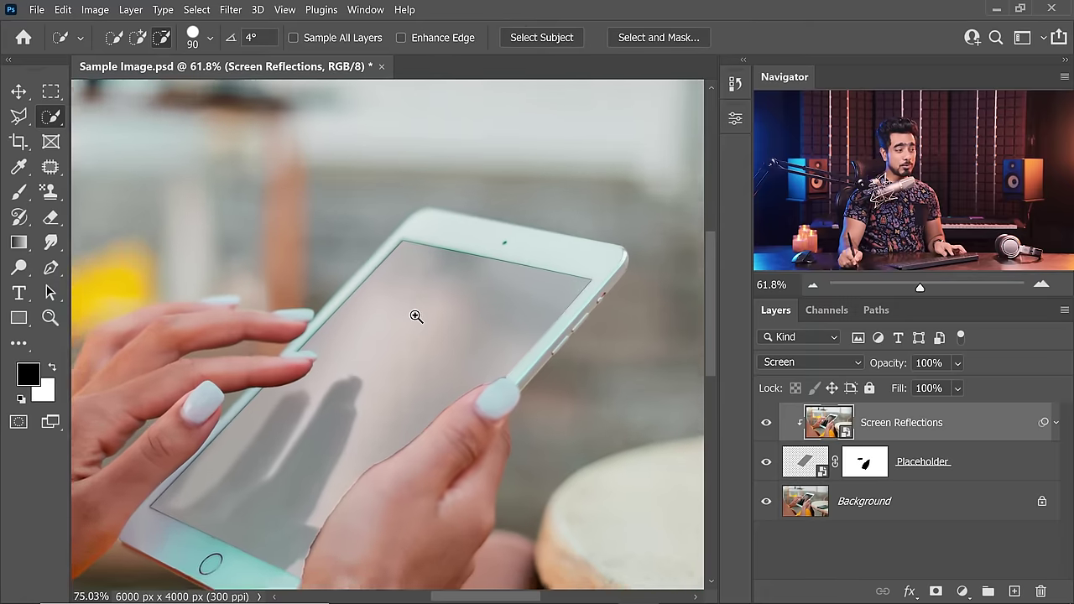
pyautogui.scroll(3, 417, 314)
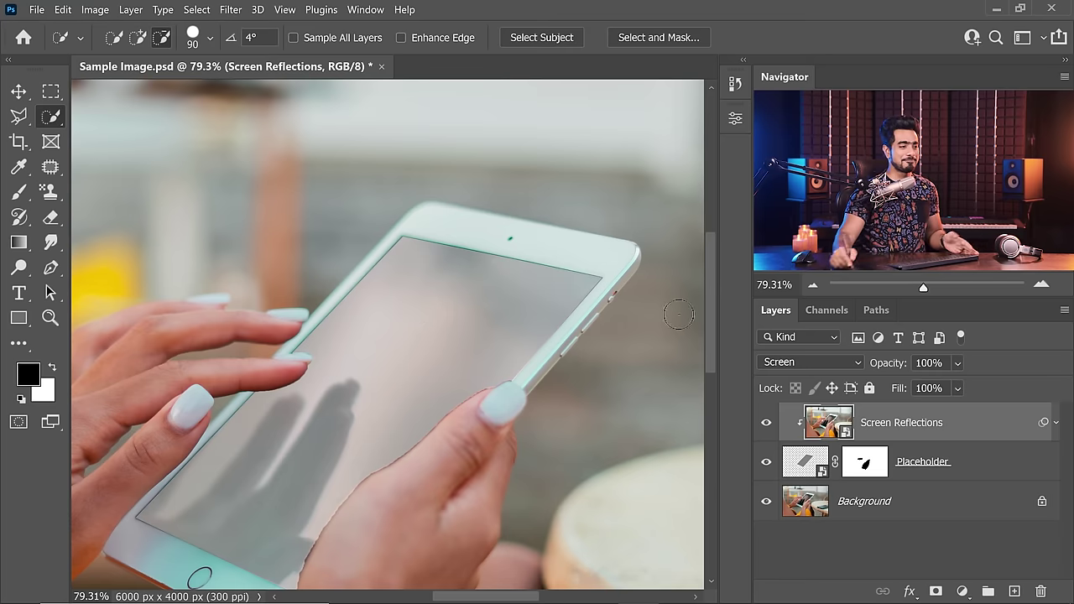
# - Open the Placeholder Smart Object's contents, place IMG_0095.PNG from the Designs folder into it and commit the placement
pyautogui.doubleClick(804, 460)
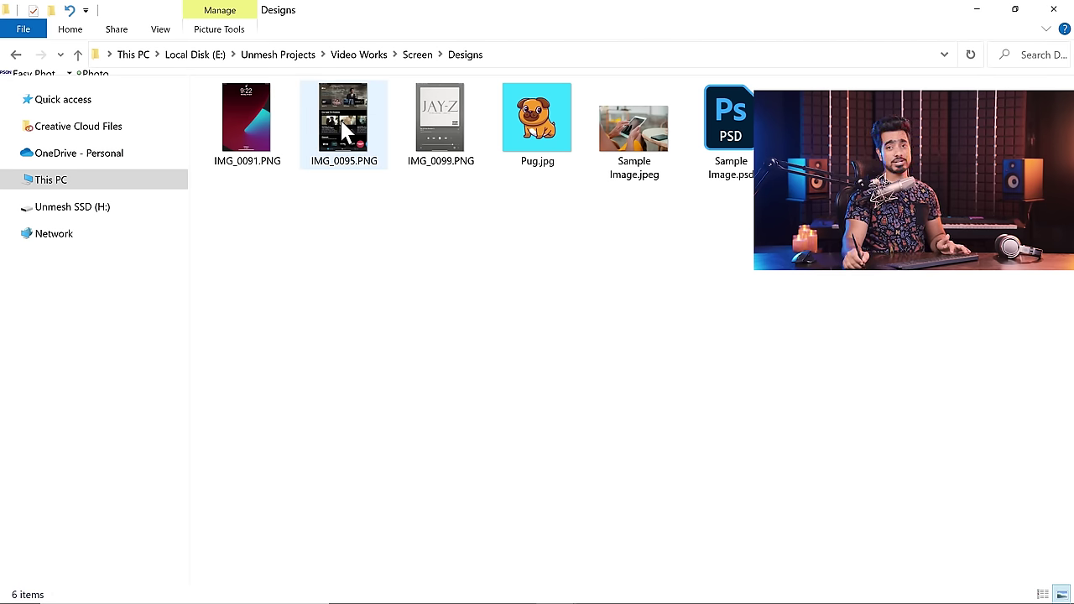
pyautogui.moveTo(340, 119); pyautogui.dragTo(465, 321)
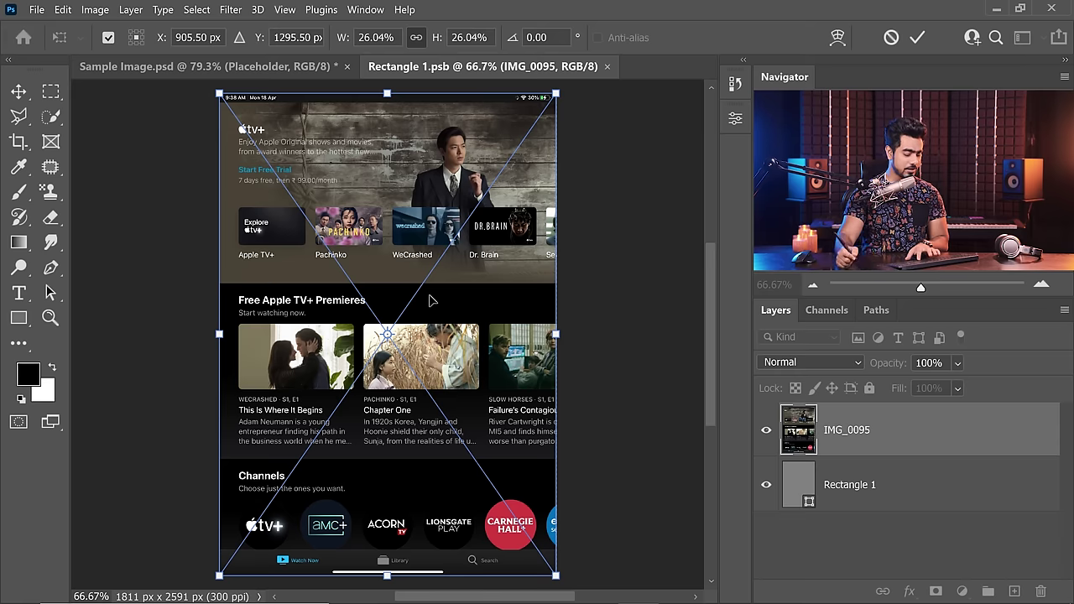
pyautogui.press('Return')
pyautogui.press('w')
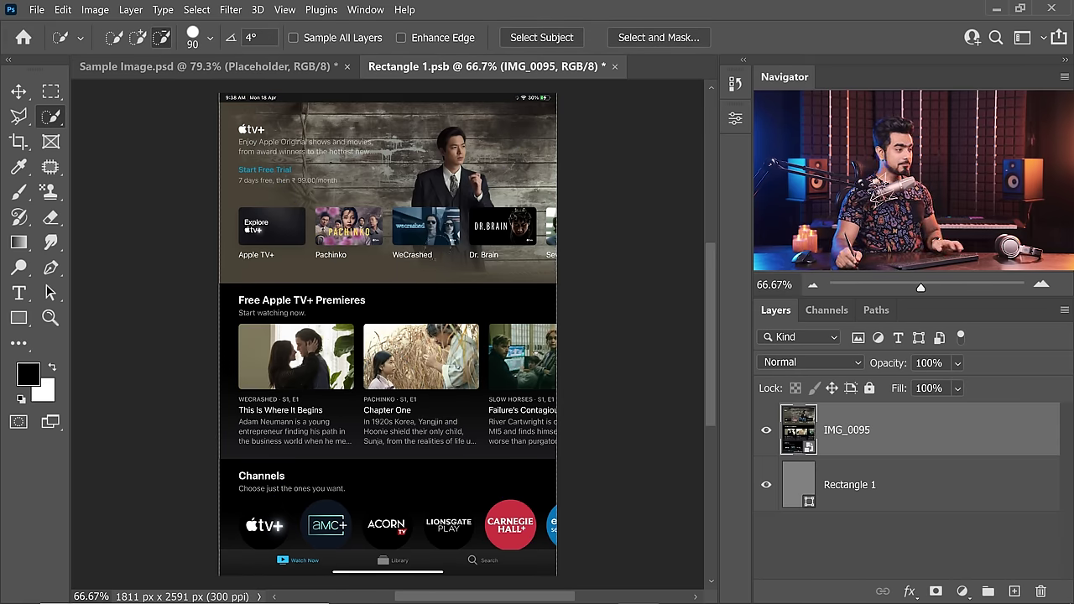
# - Scale the IMG_0095 layer to 26.07% with Free Transform so it covers the transparent gaps along the canvas's side edges
pyautogui.moveTo(223, 227); pyautogui.dragTo(294, 221)
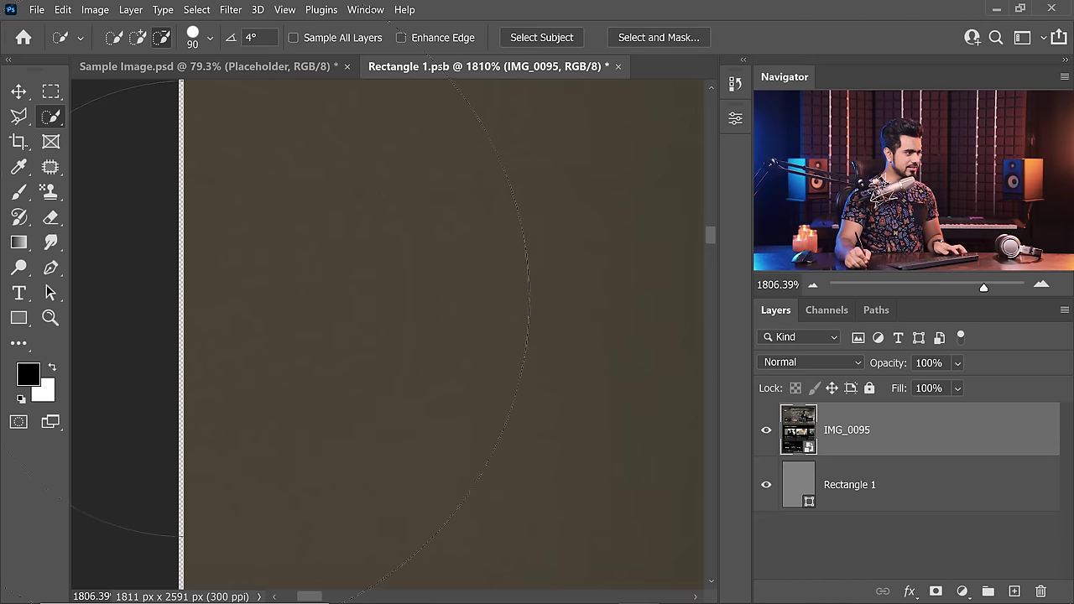
pyautogui.scroll(-10, 285, 266)
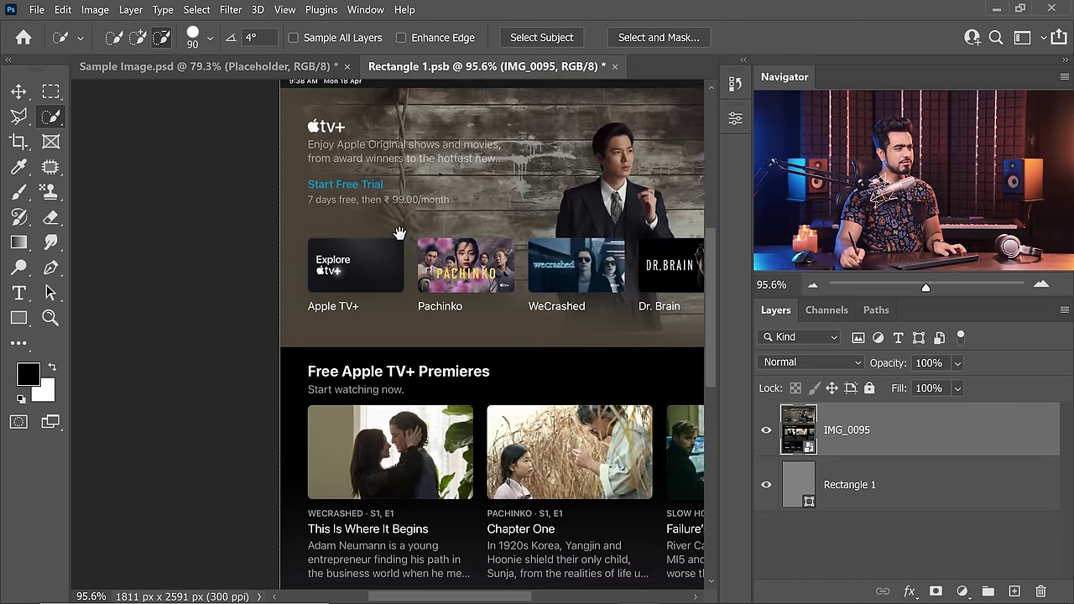
pyautogui.scroll(2, 399, 233)
pyautogui.hotkey('ctrl', 't')
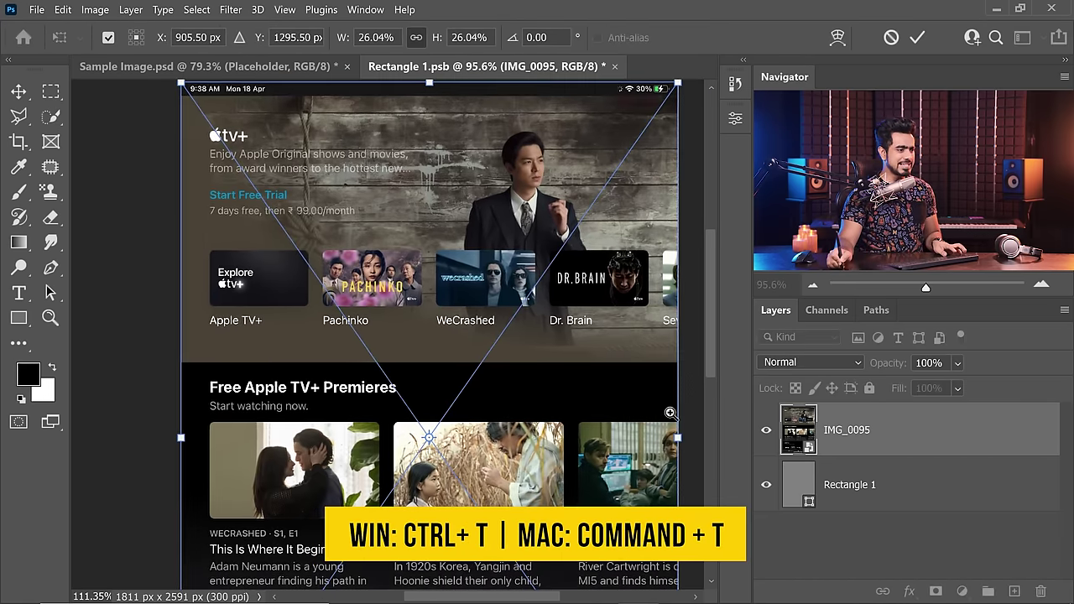
pyautogui.scroll(15, 670, 413)
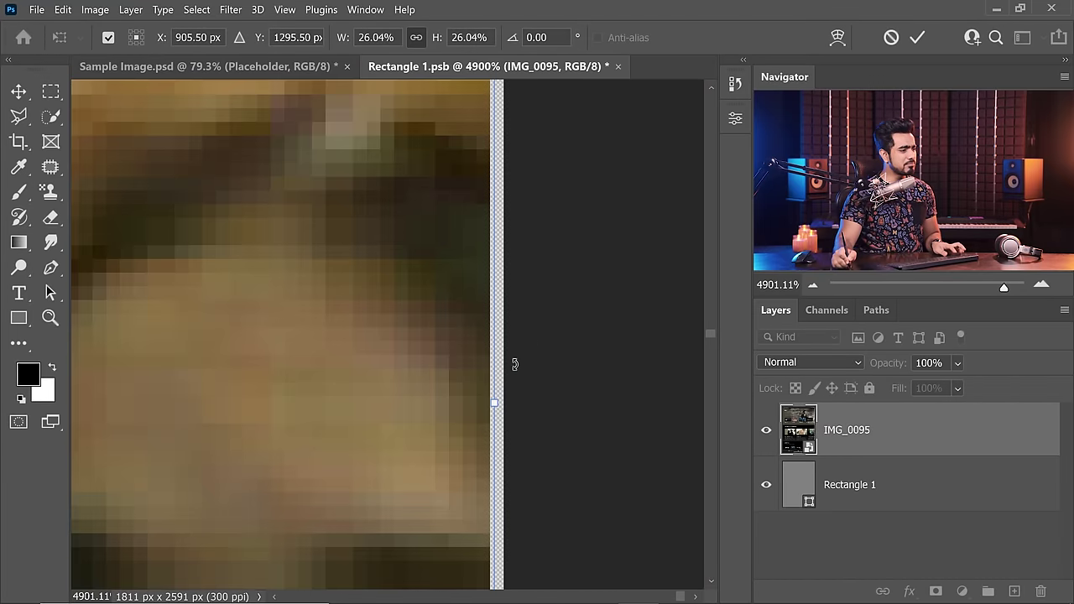
pyautogui.moveTo(496, 402); pyautogui.dragTo(504, 403)
pyautogui.scroll(-10, 504, 402)
# - Examine the screenshot's upper corner and bottom edge for gaps, and commit the transform
pyautogui.moveTo(336, 185); pyautogui.dragTo(372, 381)
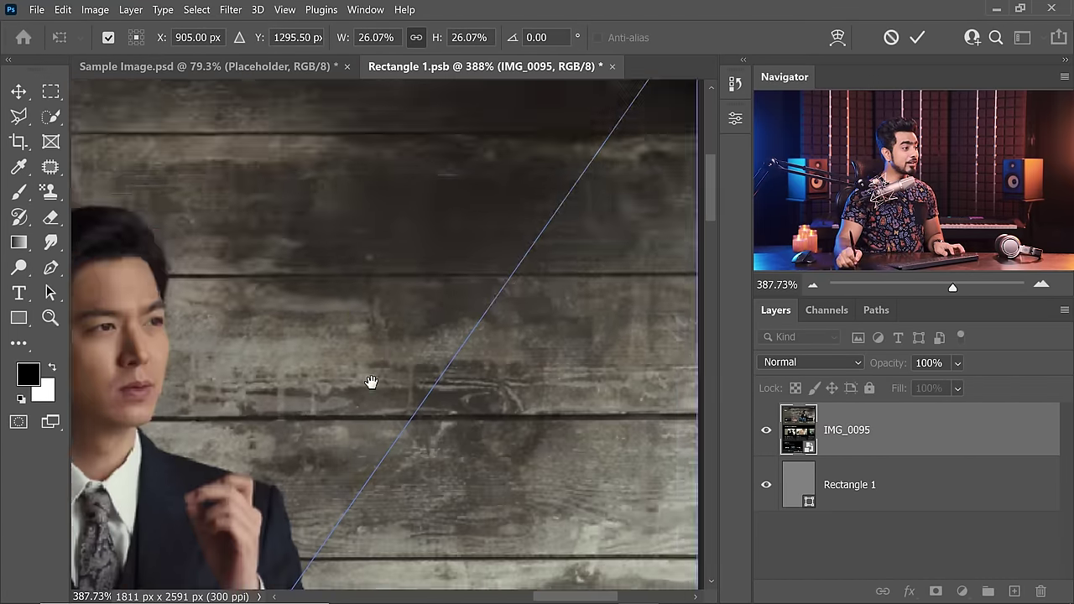
pyautogui.moveTo(372, 168); pyautogui.dragTo(351, 296)
pyautogui.moveTo(338, 419)
pyautogui.mouseDown()
pyautogui.moveTo(386, 412)
pyautogui.moveTo(321, 420)
pyautogui.mouseUp()
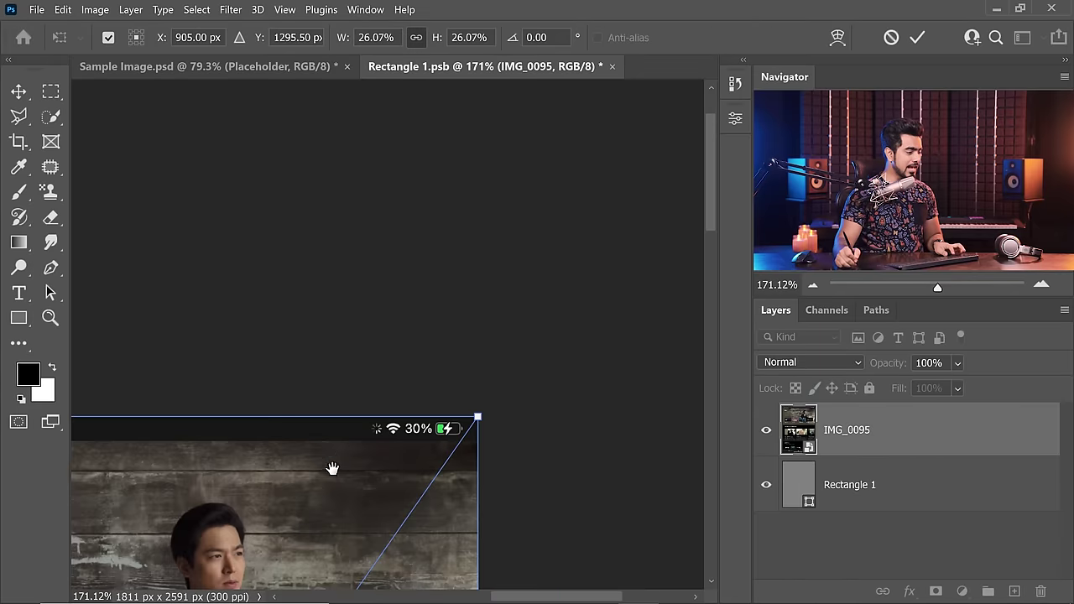
pyautogui.moveTo(330, 468); pyautogui.dragTo(382, 202)
pyautogui.scroll(-10, 331, 377)
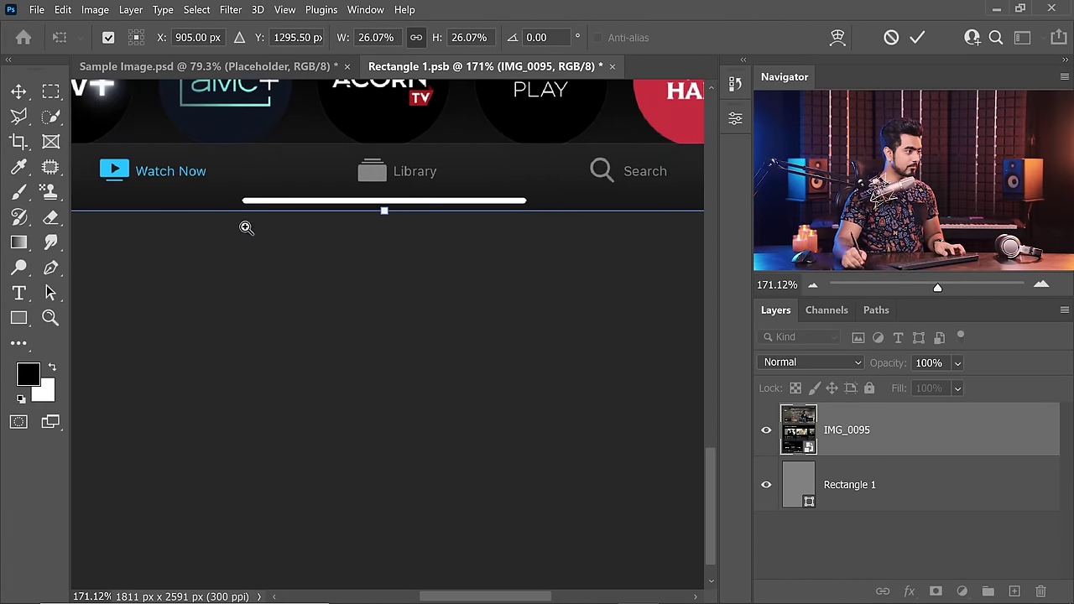
pyautogui.scroll(10, 271, 201)
pyautogui.press('w')
pyautogui.hotkey('ctrl', '0')
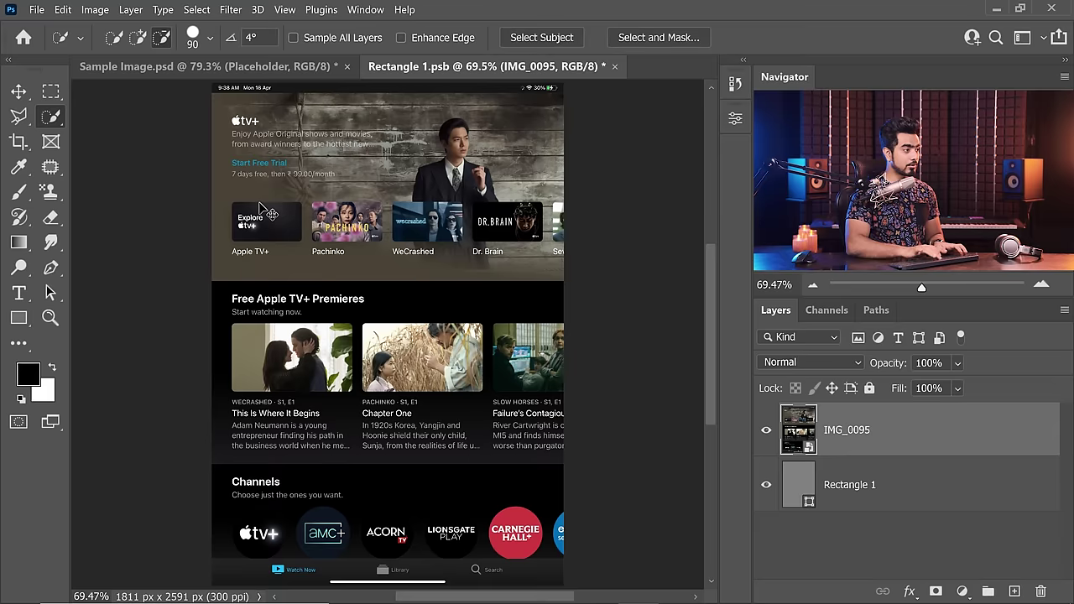
# - Save the Smart Object's contents and return to the Sample Image.psd document, showing the whole image
pyautogui.hotkey('ctrl', 's')
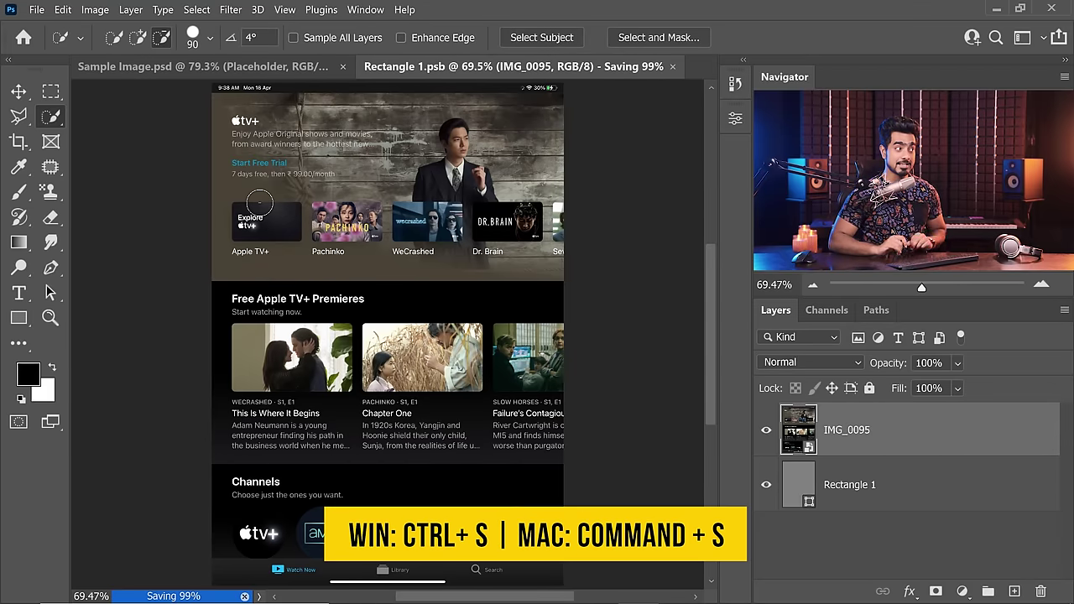
pyautogui.click(257, 72)
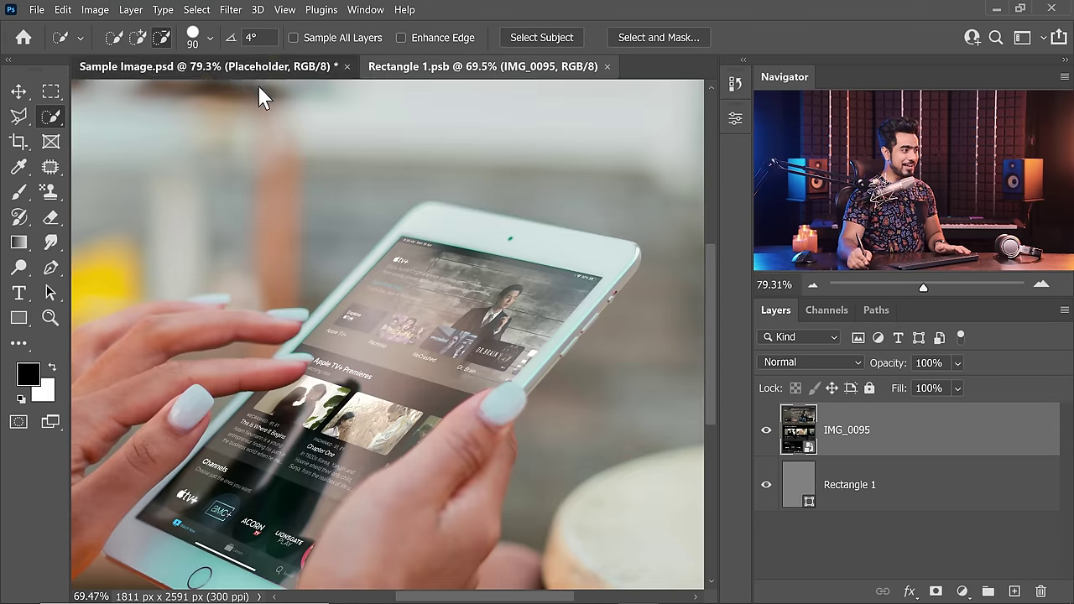
pyautogui.hotkey('ctrl', '0')
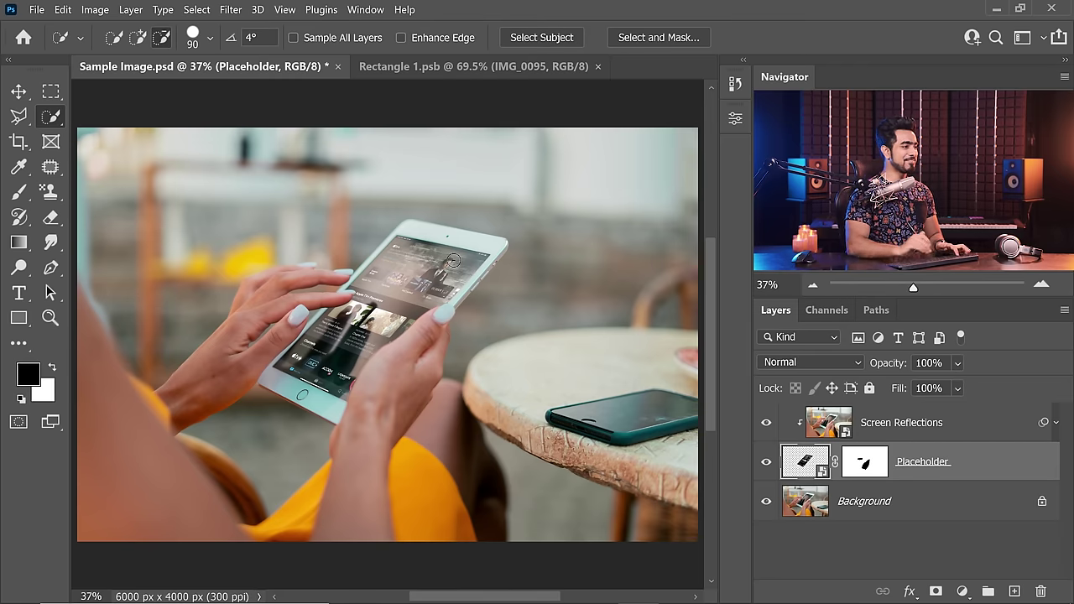
# - Start a Tilt-Shift blur on the Placeholder layer and set its blur to 0 px
pyautogui.moveTo(413, 260); pyautogui.dragTo(447, 264)
pyautogui.moveTo(353, 226); pyautogui.dragTo(364, 246)
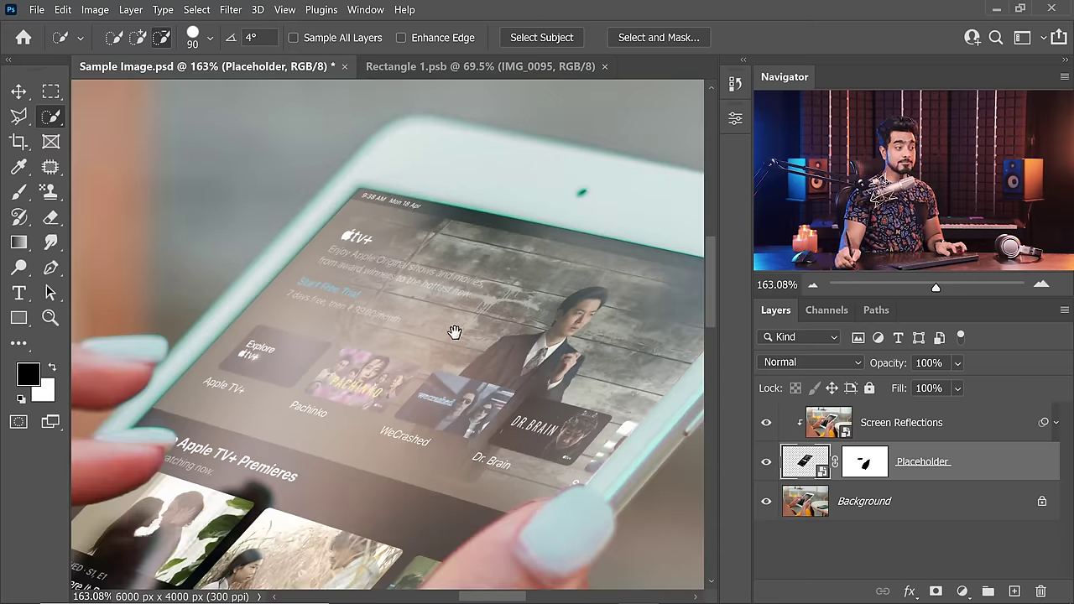
pyautogui.moveTo(456, 331); pyautogui.dragTo(417, 306)
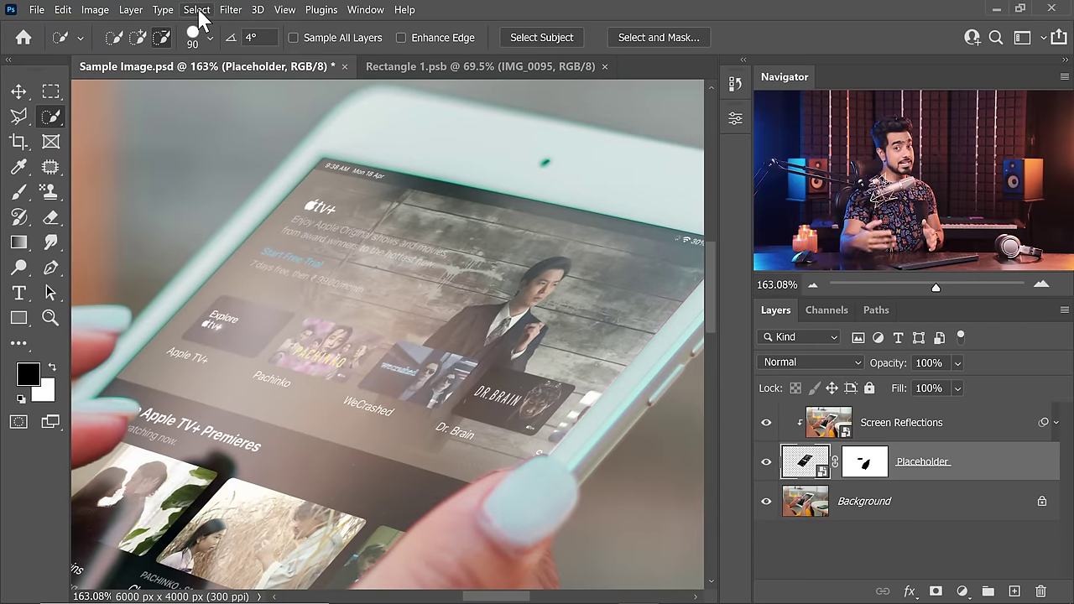
pyautogui.click(232, 11)
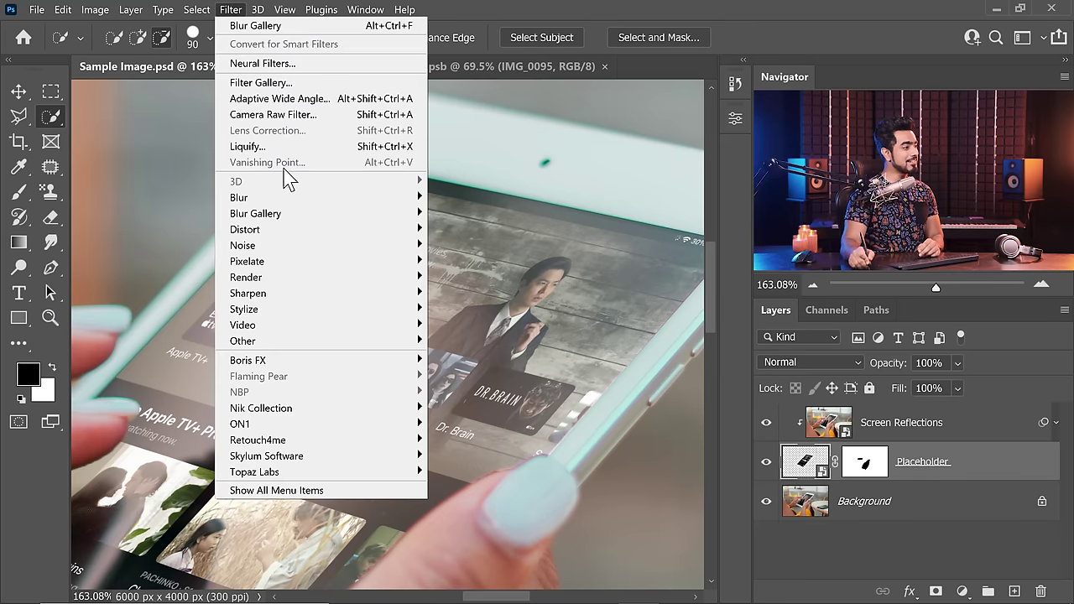
pyautogui.moveTo(351, 222)
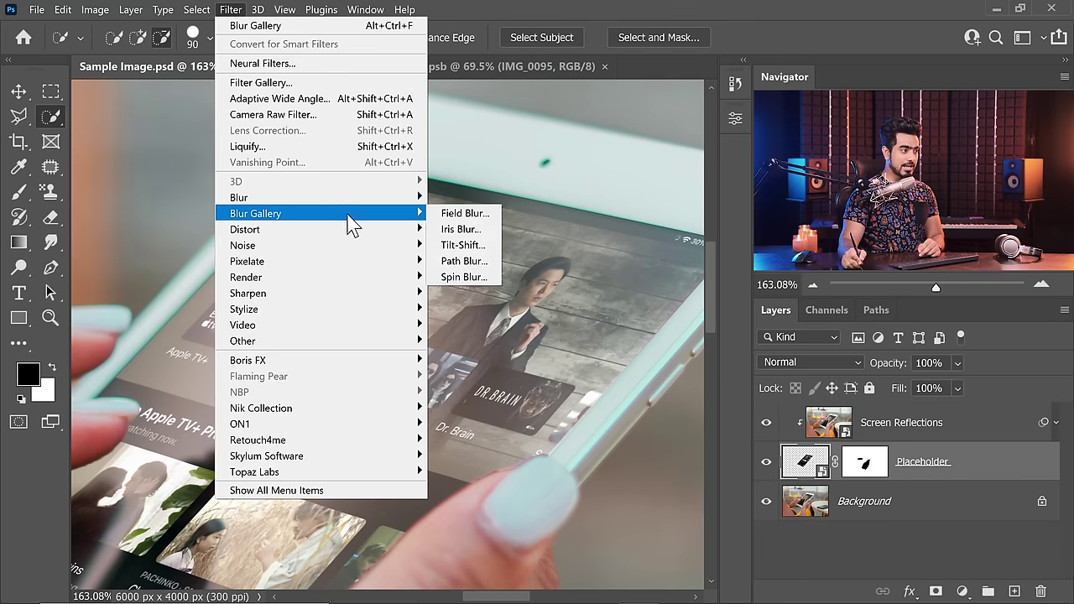
pyautogui.click(475, 245)
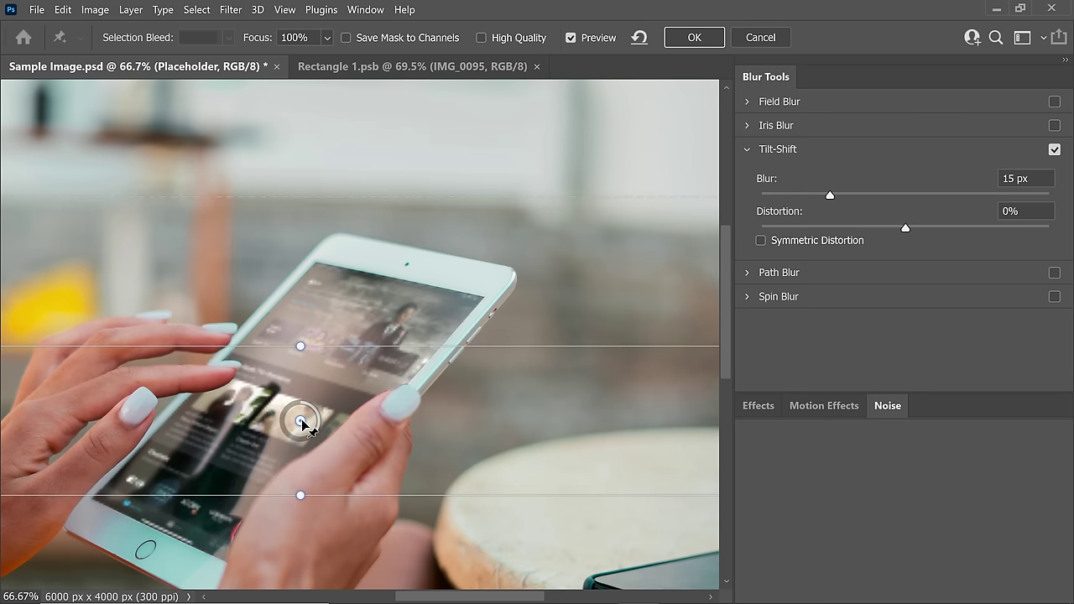
pyautogui.moveTo(303, 420); pyautogui.dragTo(302, 417)
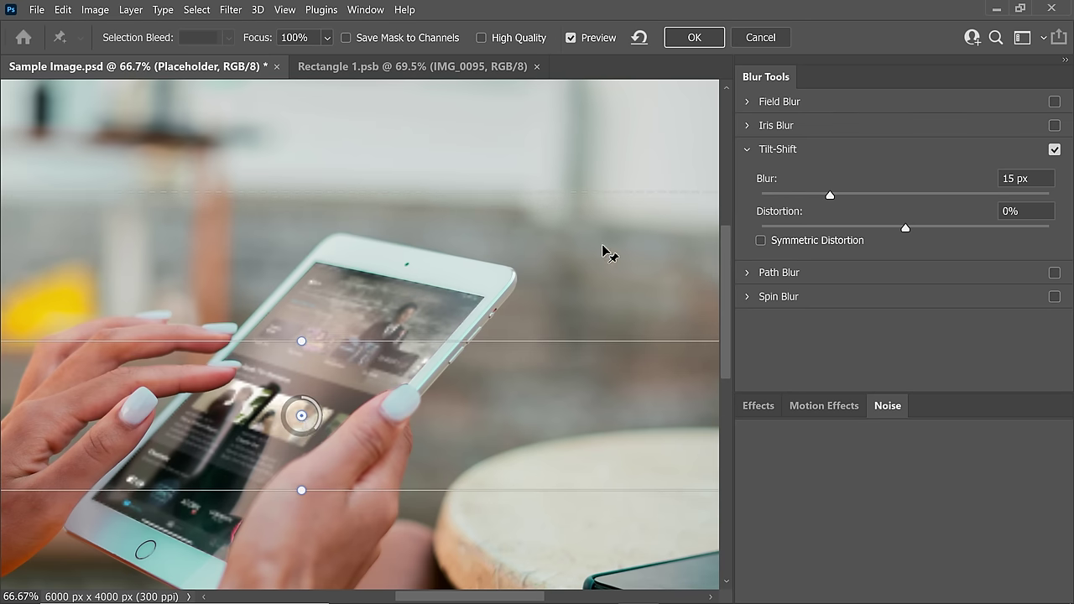
pyautogui.moveTo(831, 195); pyautogui.dragTo(758, 212)
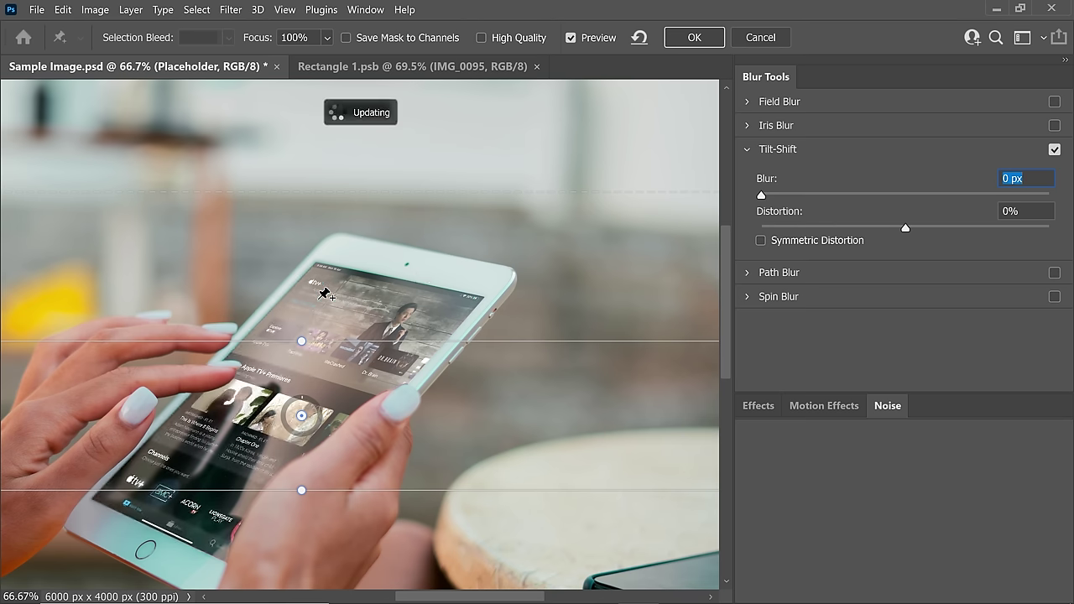
# - Rotate the Tilt-Shift focus band diagonally, narrow it and shift its centre towards the holding hand so the band crosses the lower screen
pyautogui.moveTo(302, 341); pyautogui.dragTo(264, 352)
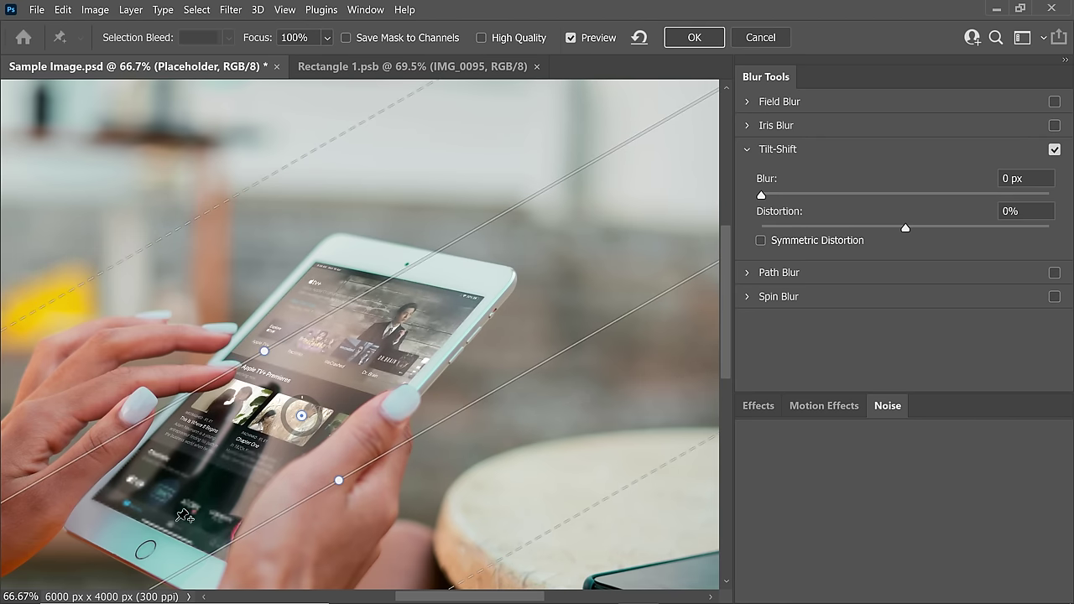
pyautogui.moveTo(132, 527); pyautogui.dragTo(274, 383)
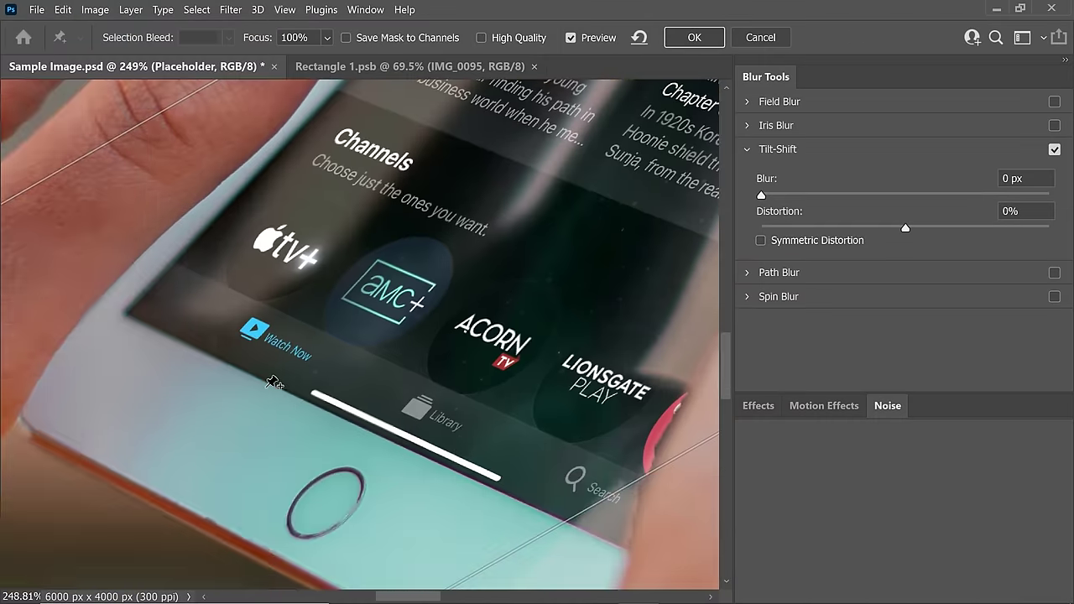
pyautogui.moveTo(388, 383); pyautogui.dragTo(299, 329)
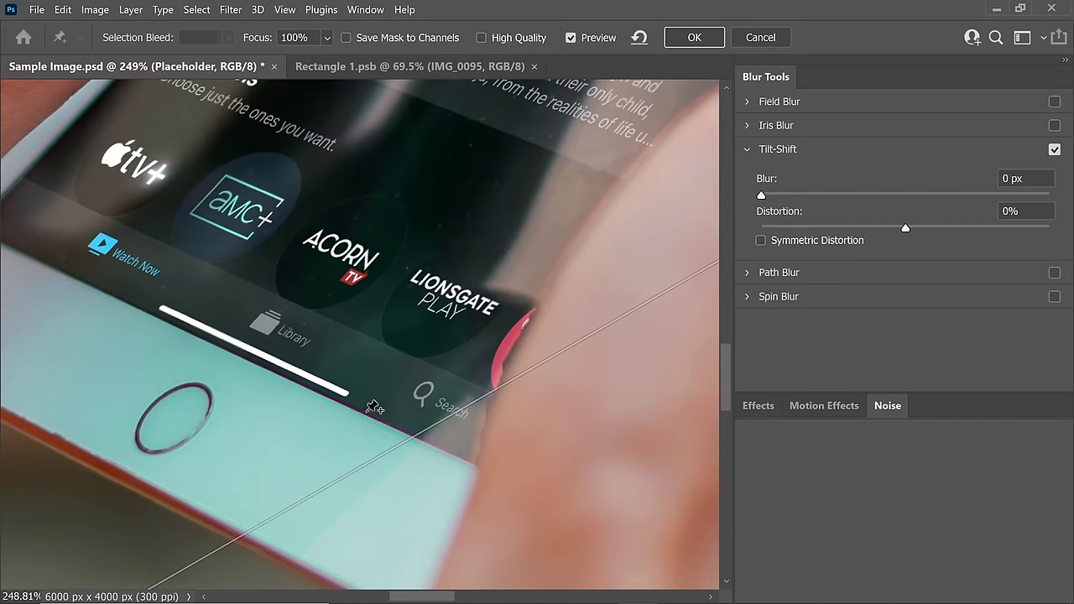
pyautogui.scroll(-5, 377, 383)
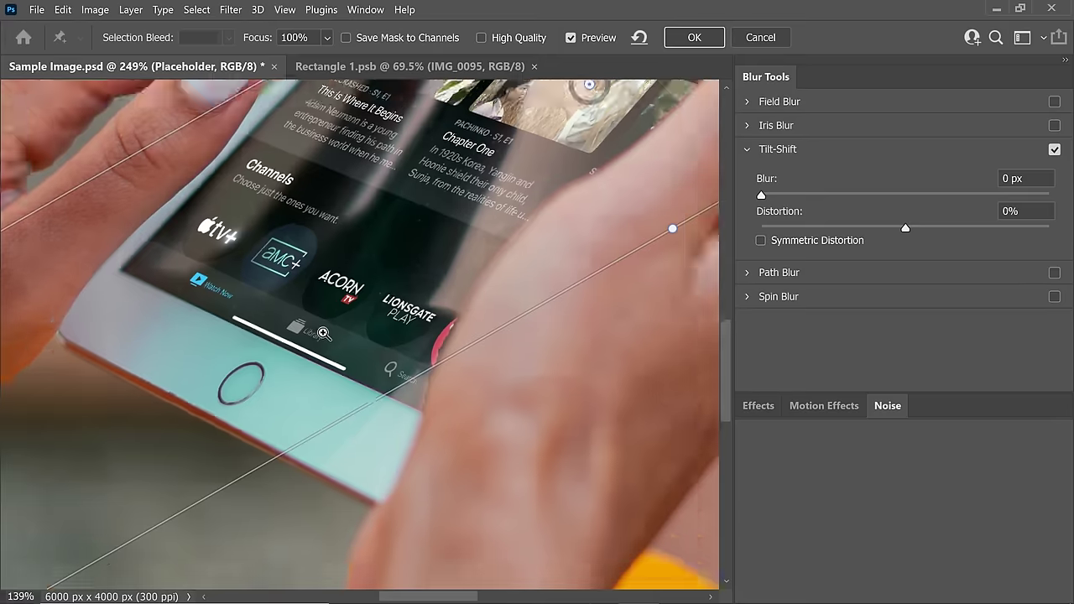
pyautogui.moveTo(417, 327); pyautogui.dragTo(428, 202)
pyautogui.moveTo(493, 254); pyautogui.dragTo(492, 251)
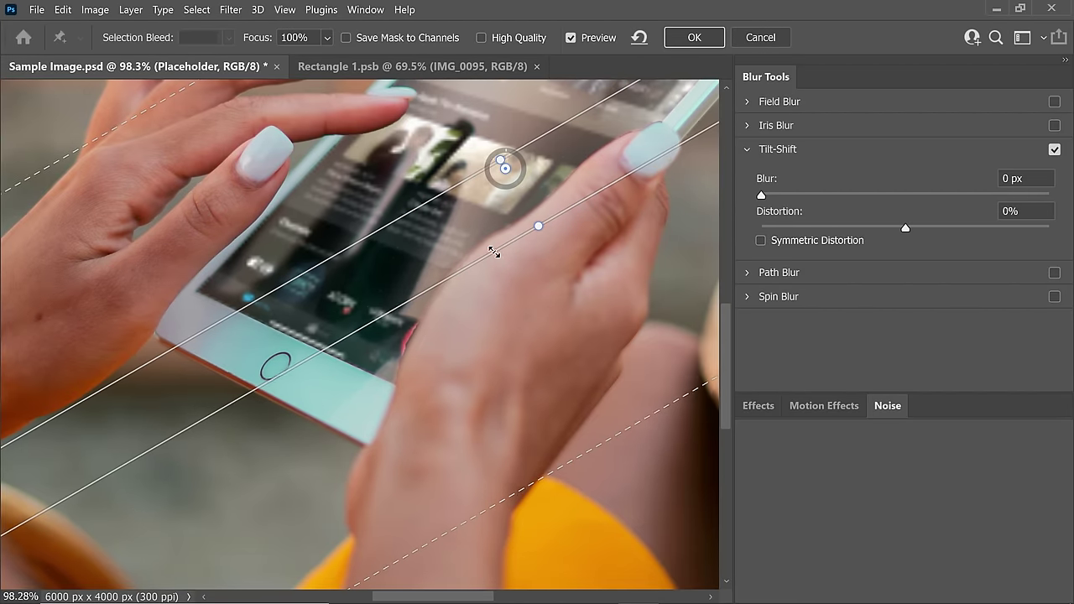
pyautogui.moveTo(507, 170); pyautogui.dragTo(526, 192)
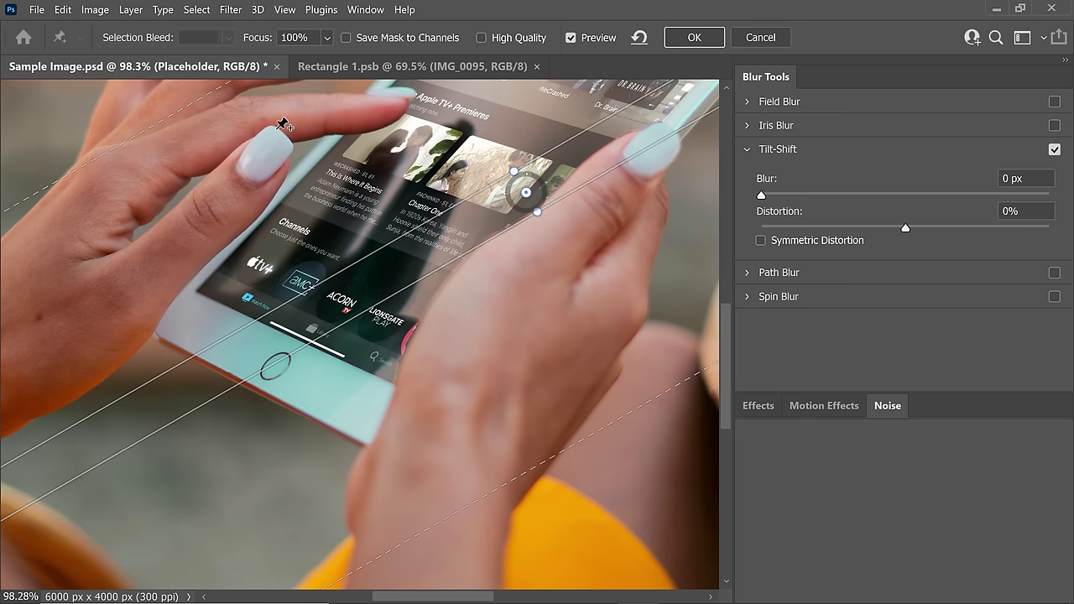
# - Pull the outer transition line in to the tablet screen's upper corner and set the Tilt-Shift blur to 12 px
pyautogui.moveTo(729, 351); pyautogui.dragTo(720, 282)
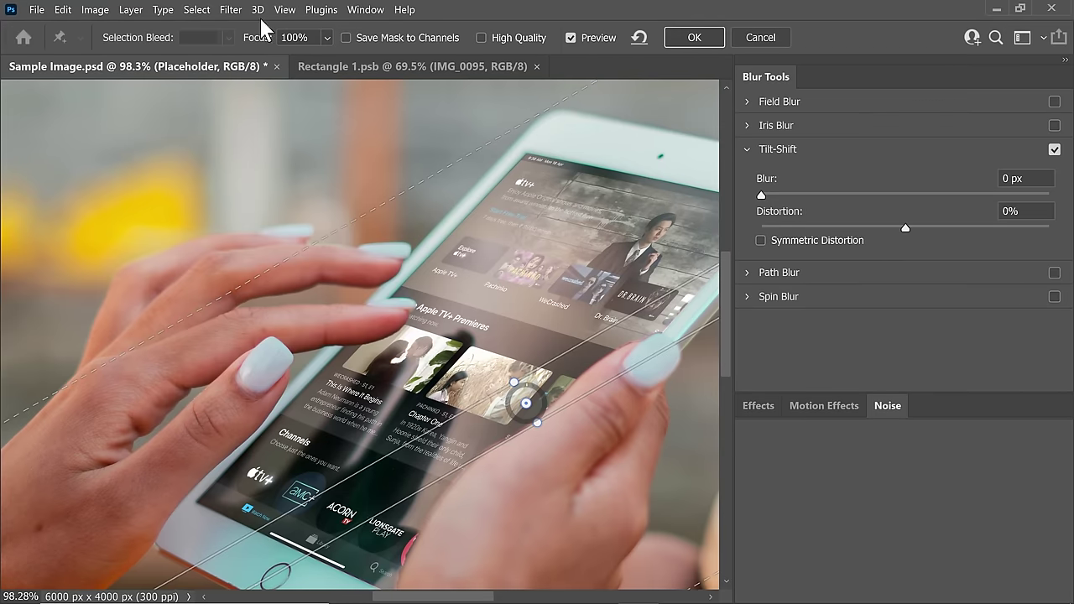
pyautogui.moveTo(537, 118); pyautogui.dragTo(542, 148)
pyautogui.moveTo(727, 331); pyautogui.dragTo(725, 368)
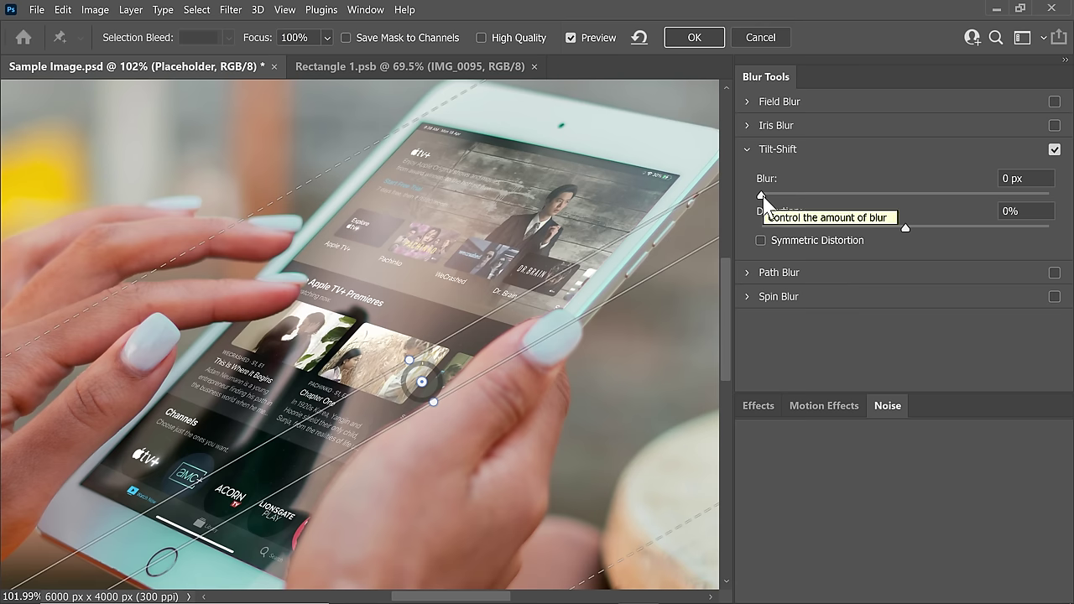
pyautogui.moveTo(763, 195); pyautogui.dragTo(828, 210)
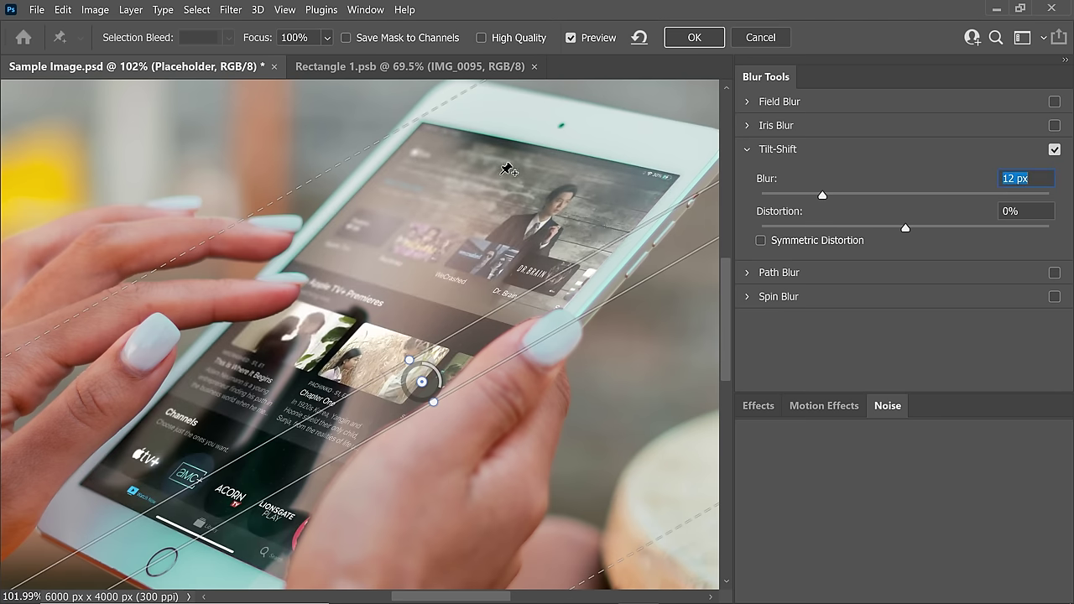
# - Move the outer transition line well beyond the tablet's upper corner to soften the blur and apply the Tilt-Shift filter
pyautogui.moveTo(479, 127); pyautogui.dragTo(462, 270)
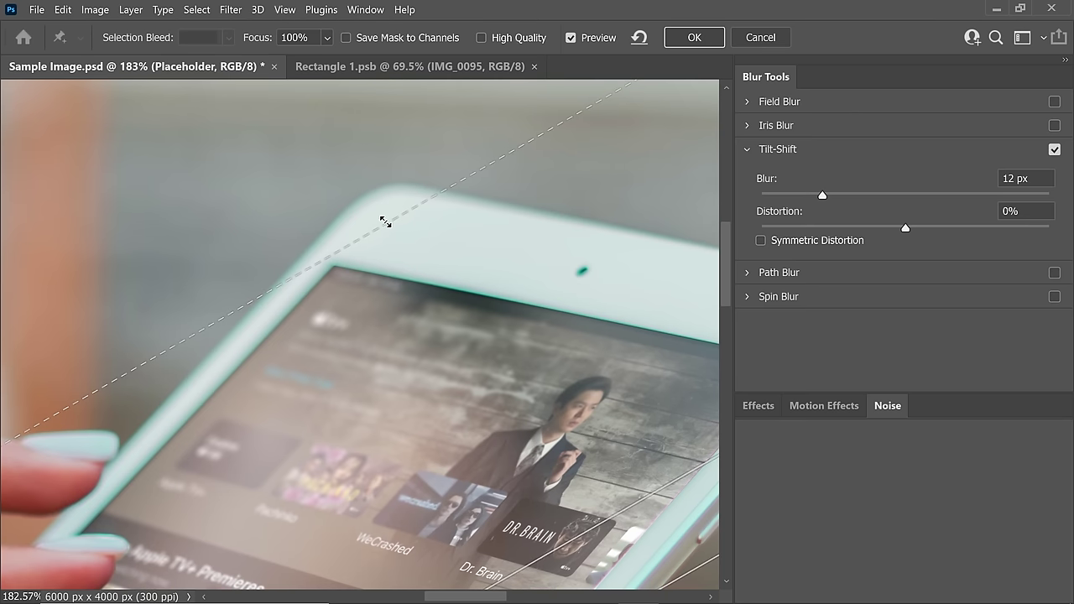
pyautogui.moveTo(389, 219); pyautogui.dragTo(245, 124)
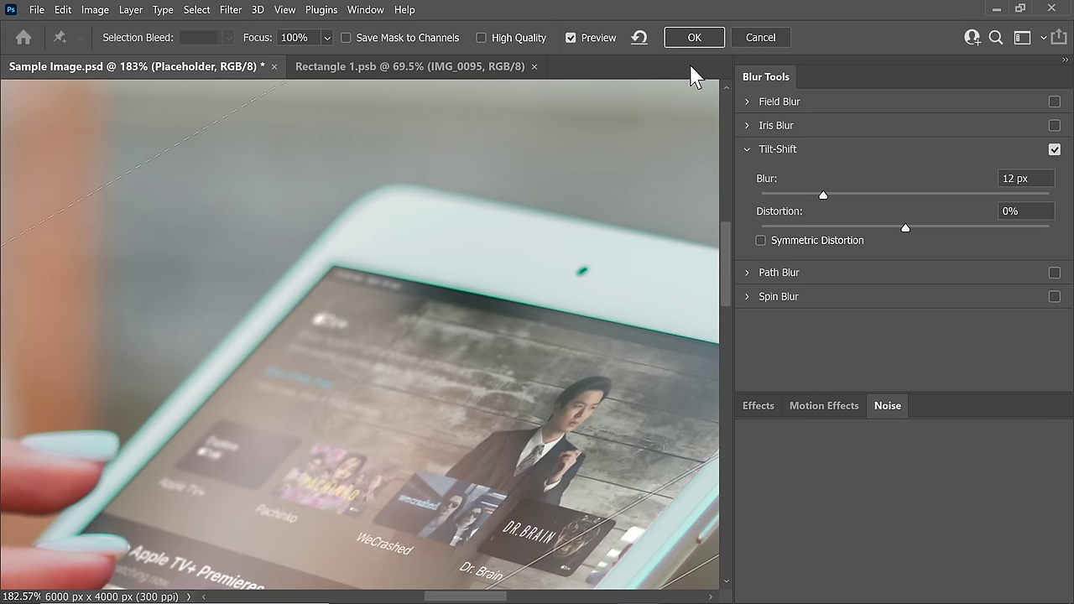
pyautogui.click(703, 40)
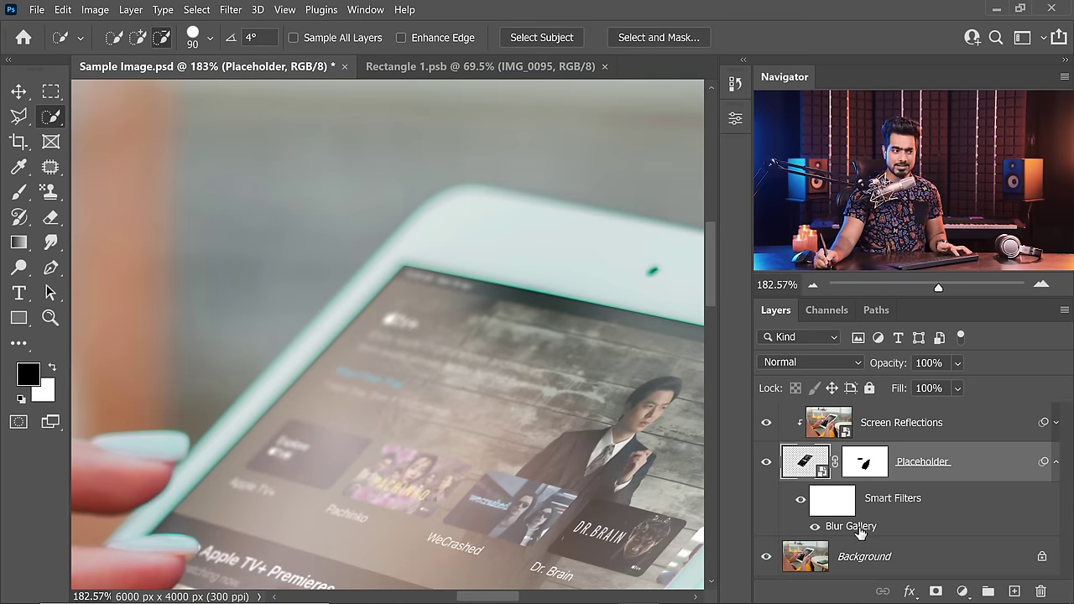
# - Rename the Placeholder layer as "Placeholder - Opacity Screen Brightness" and set its opacity to 50%
pyautogui.hotkey('ctrl', '0')
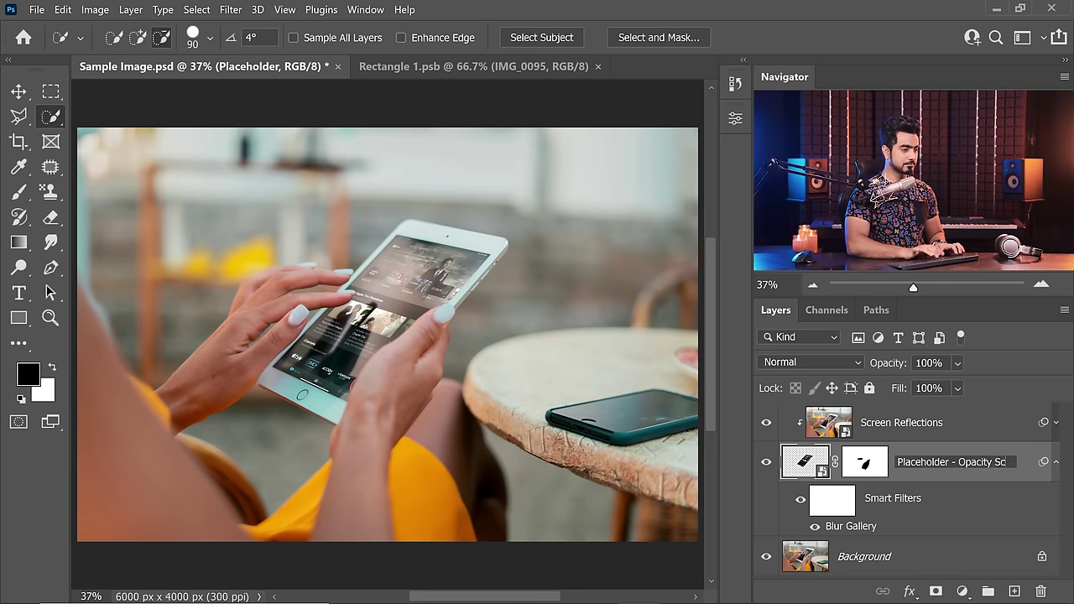
pyautogui.write('reen Brightness')
pyautogui.press('Return')
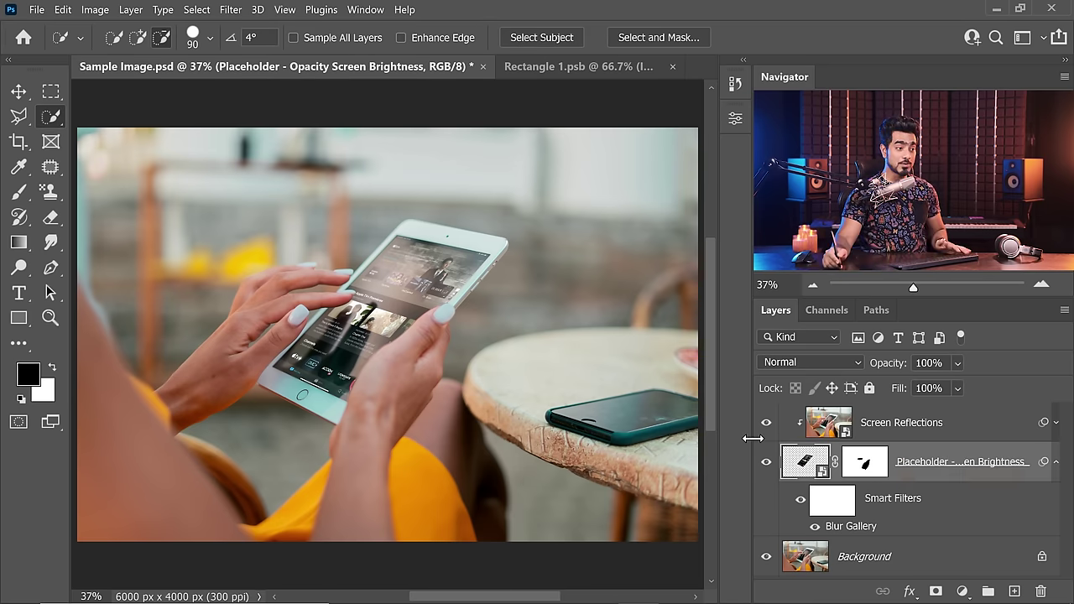
pyautogui.moveTo(878, 370)
pyautogui.mouseDown()
pyautogui.moveTo(834, 372)
pyautogui.moveTo(898, 370)
pyautogui.mouseUp()
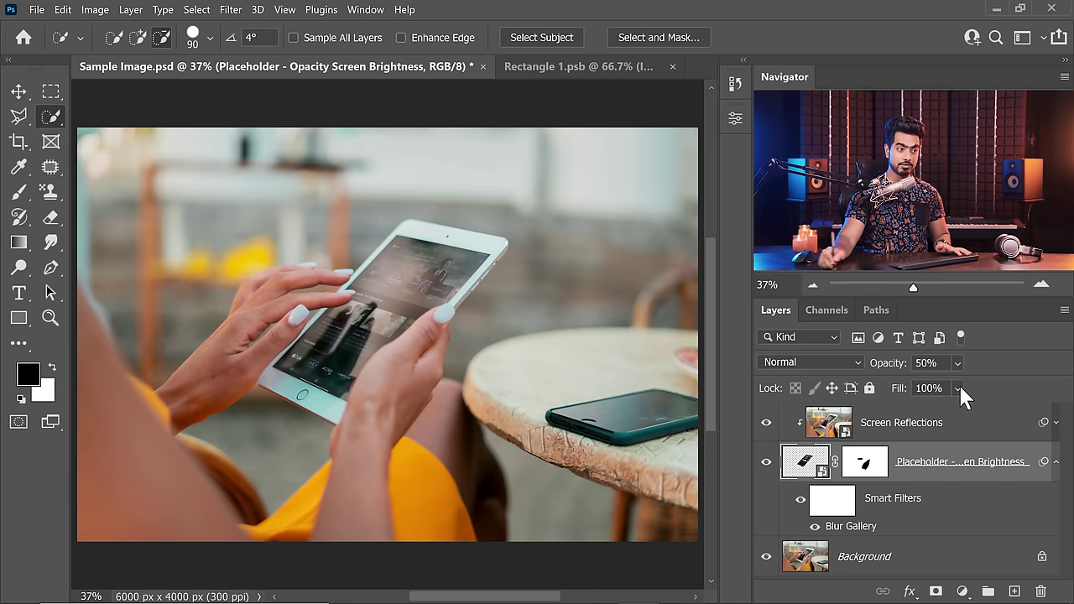
# - Edit the Curves smart filter on the Screen Reflections layer, setting the white point's input to 248 to adjust the reflections
pyautogui.click(1054, 424)
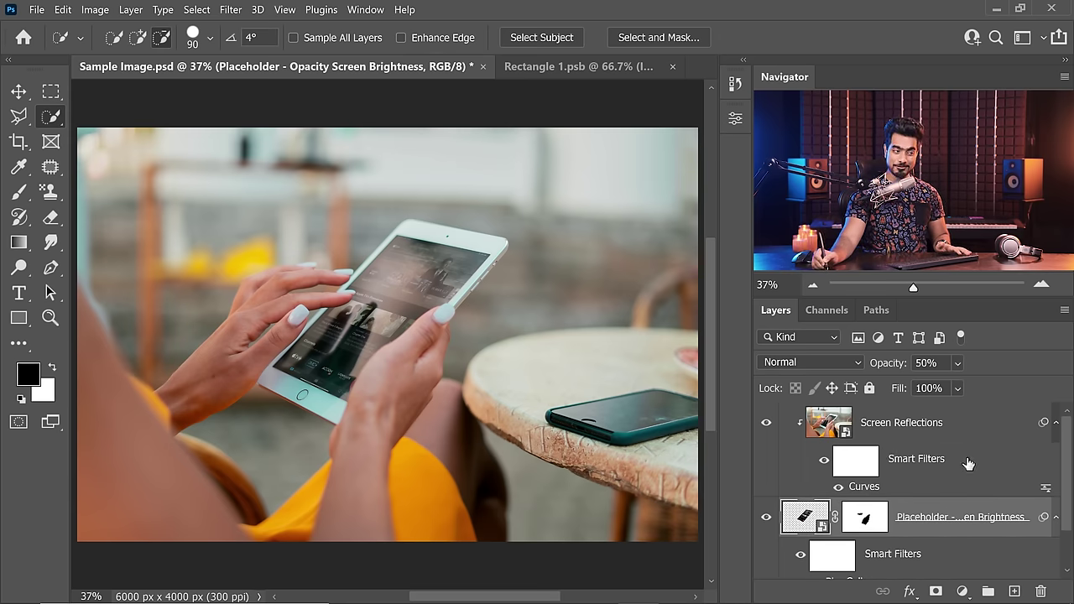
pyautogui.doubleClick(873, 487)
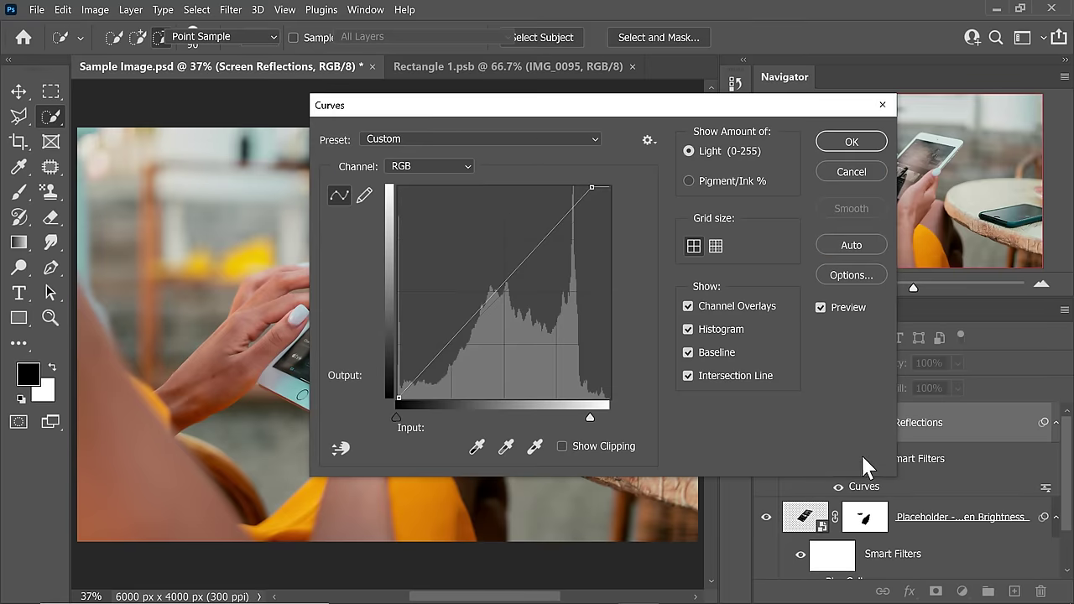
pyautogui.moveTo(568, 113); pyautogui.dragTo(794, 121)
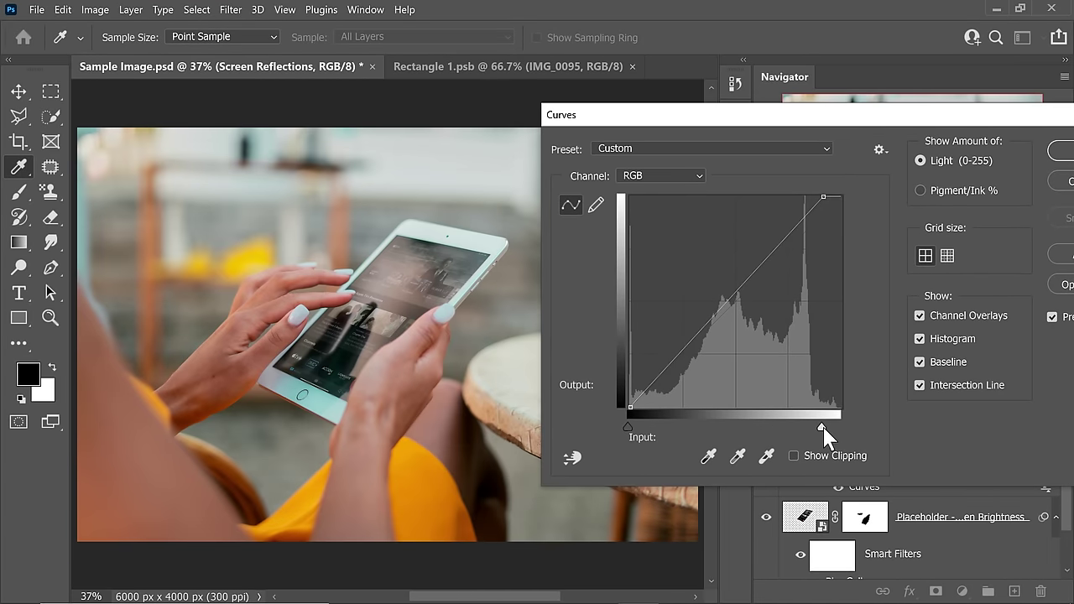
pyautogui.moveTo(823, 425)
pyautogui.mouseDown()
pyautogui.moveTo(783, 427)
pyautogui.moveTo(834, 426)
pyautogui.mouseUp()
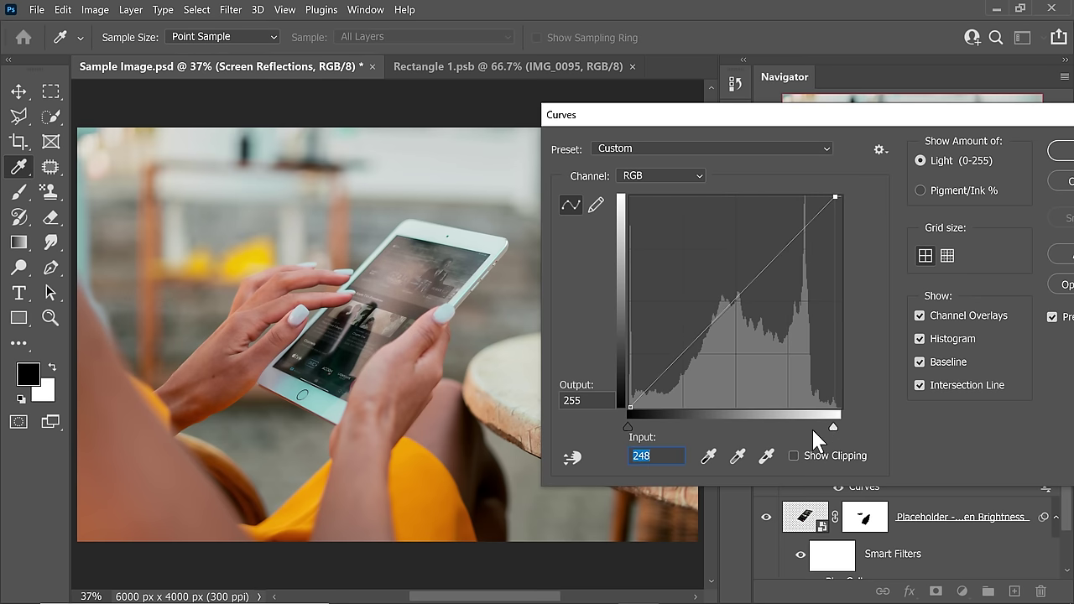
pyautogui.moveTo(911, 112); pyautogui.dragTo(821, 116)
pyautogui.click(965, 147)
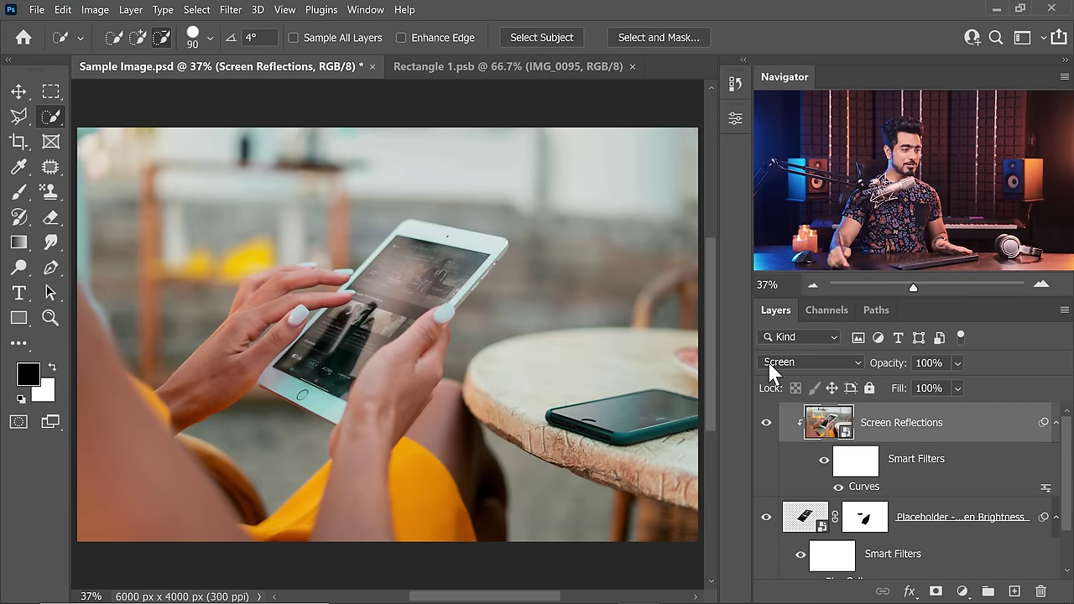
# - Place IMG_0099.PNG inside the Placeholder layer's Smart Object, save its contents and return to Sample Image.psd
pyautogui.doubleClick(820, 517)
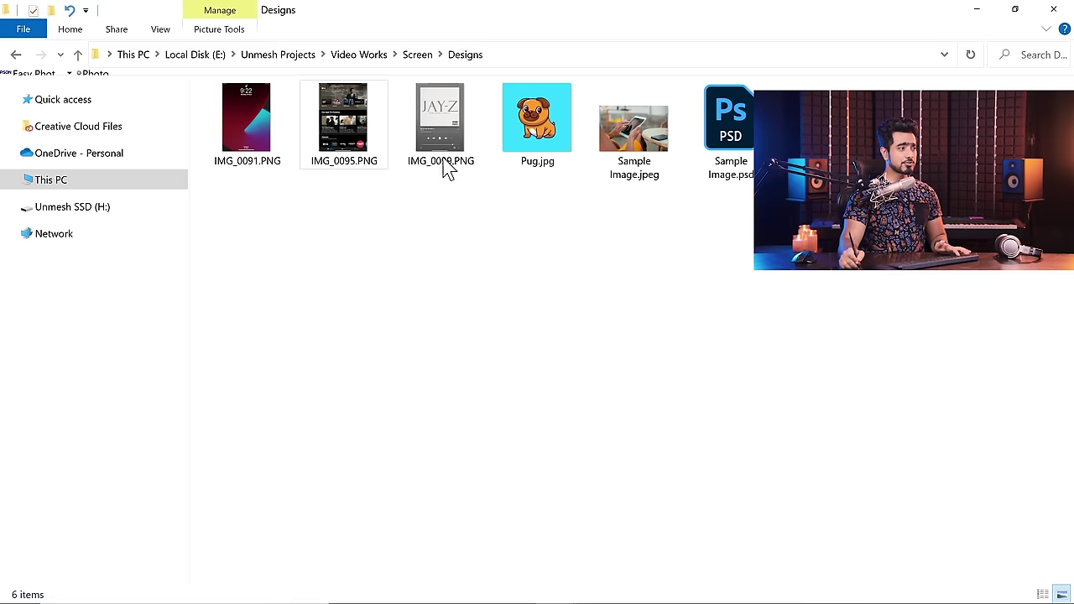
pyautogui.moveTo(447, 164); pyautogui.dragTo(277, 438)
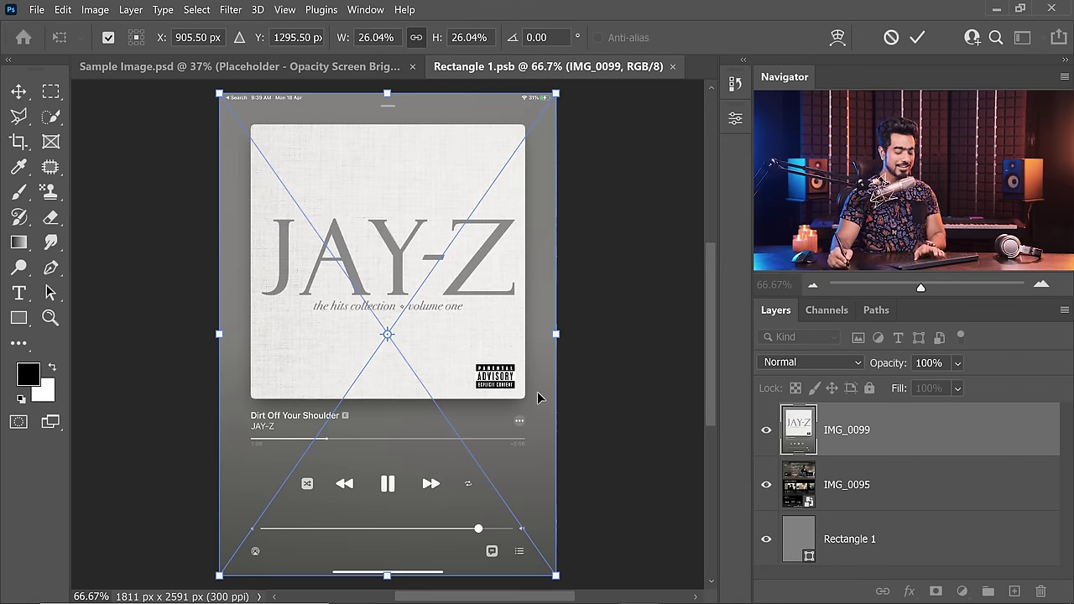
pyautogui.press('Return')
pyautogui.press('w')
pyautogui.hotkey('ctrl', 's')
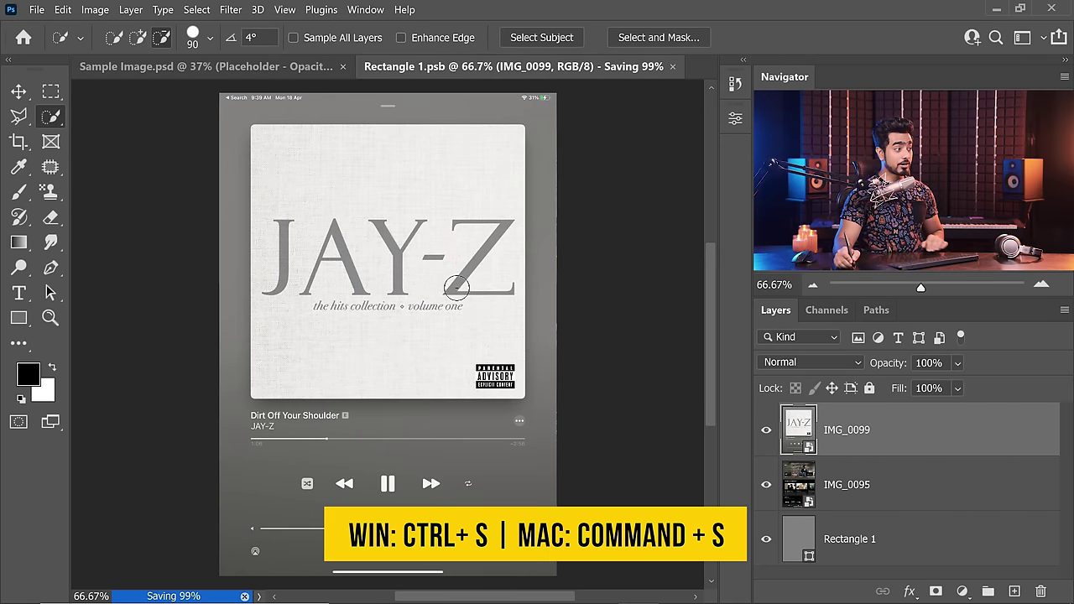
pyautogui.click(333, 69)
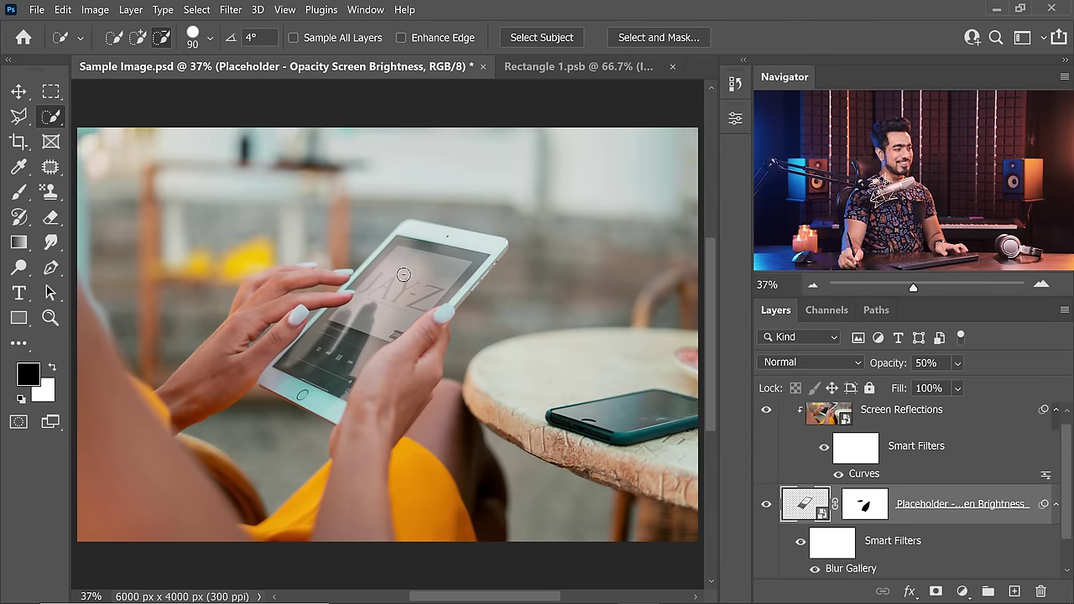
# - Examine the new design on the tablet screen up close around the album title lettering
pyautogui.moveTo(396, 275); pyautogui.dragTo(445, 275)
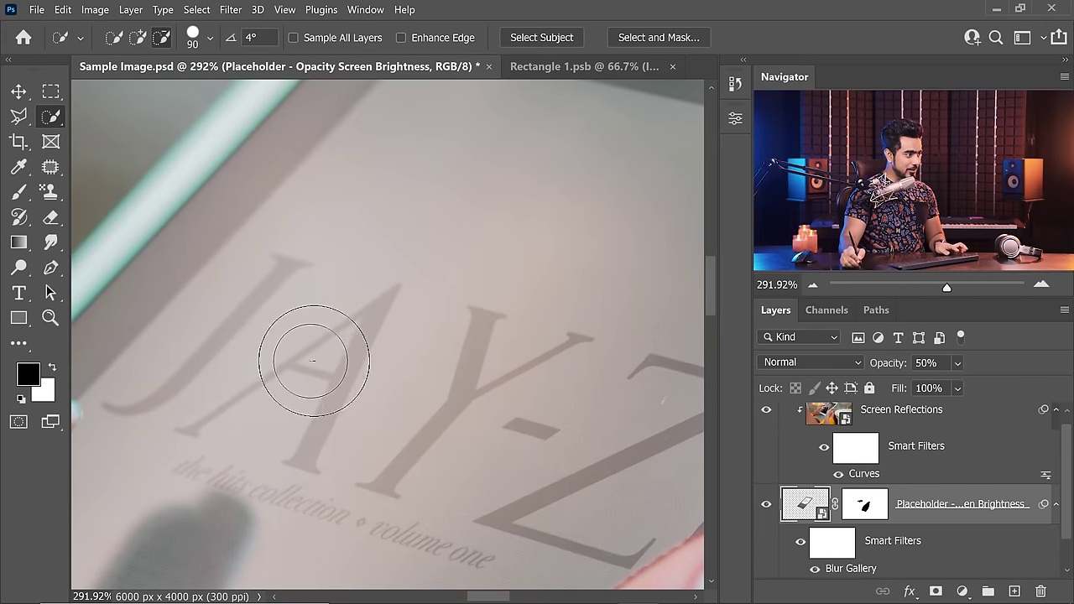
pyautogui.moveTo(348, 374); pyautogui.dragTo(384, 310)
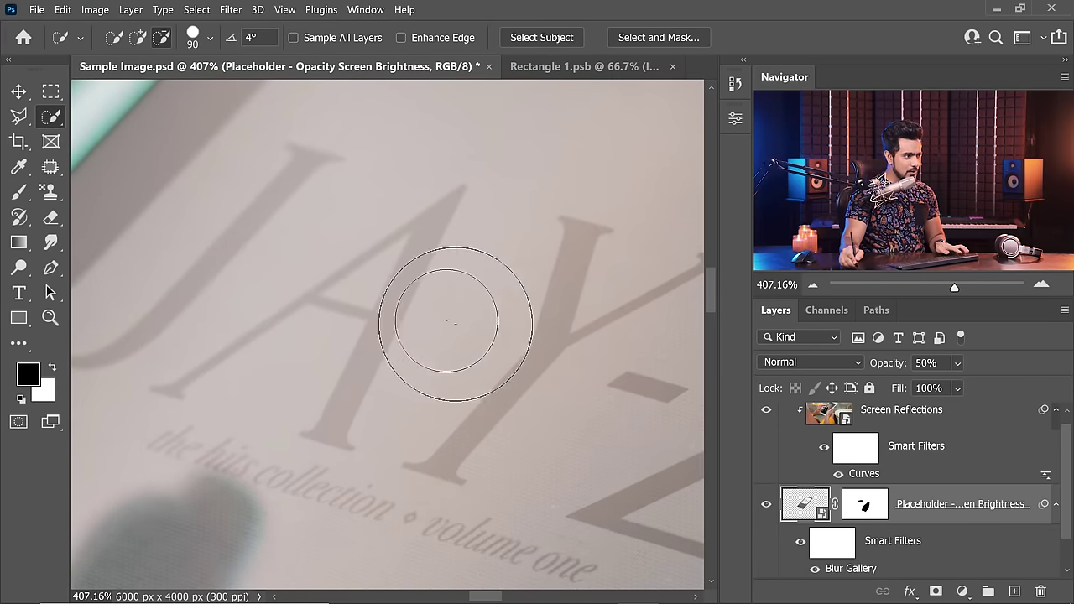